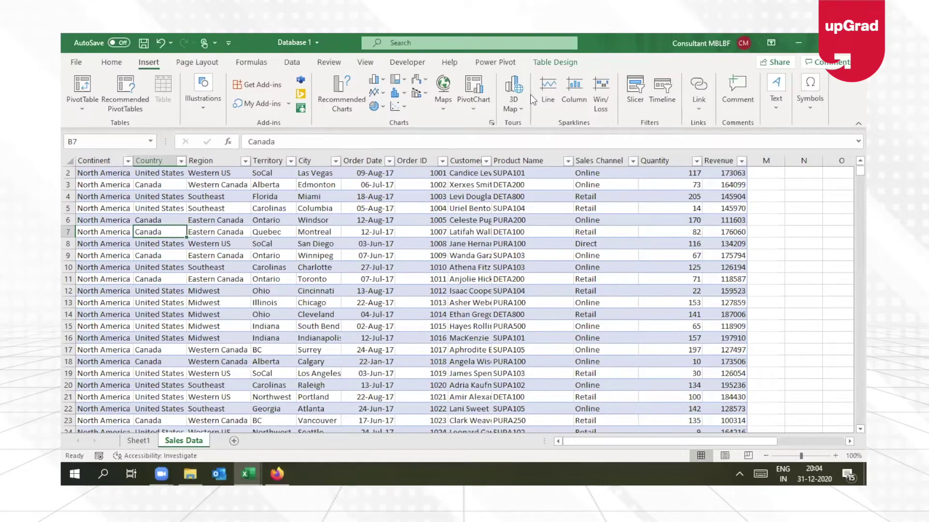
Look over the location columns from Continent to City, and fit the Customer Name column width to its contents
key(ctrl+Up)
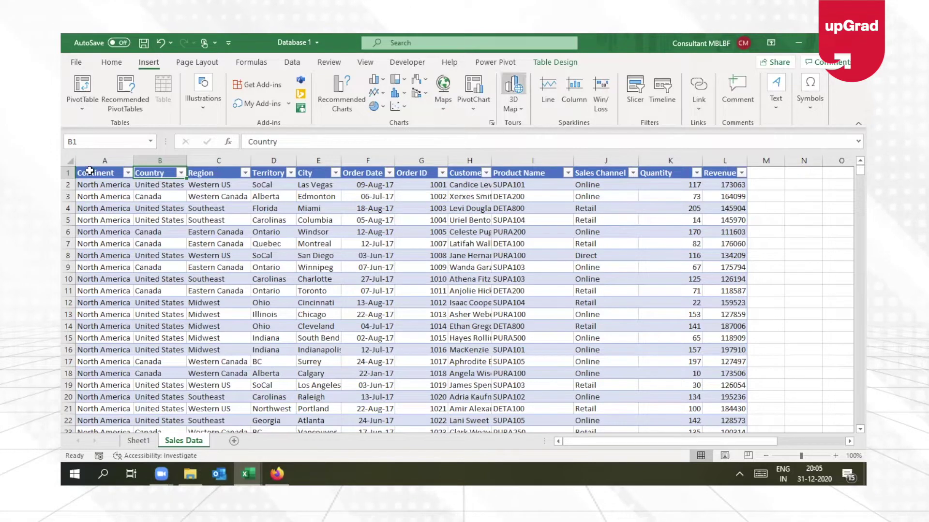
drag(89, 171, 160, 169)
click(160, 160)
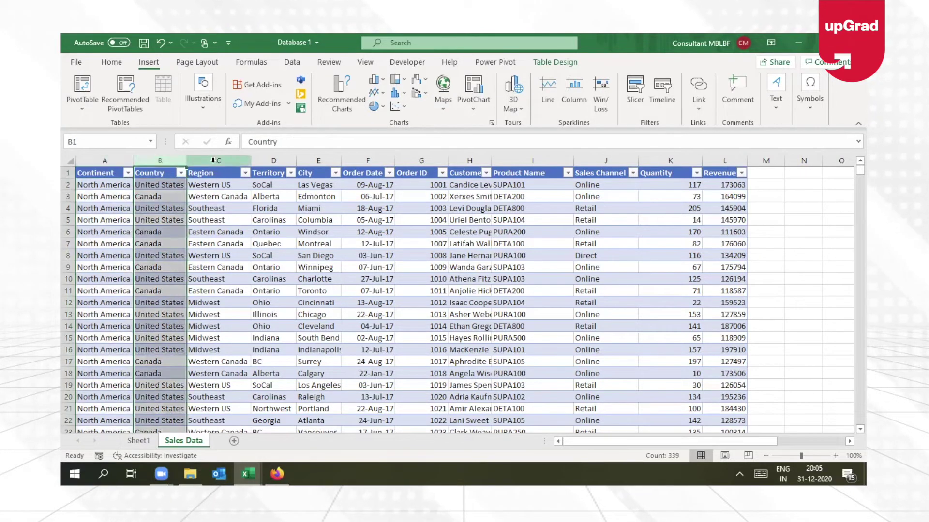
click(213, 160)
click(277, 159)
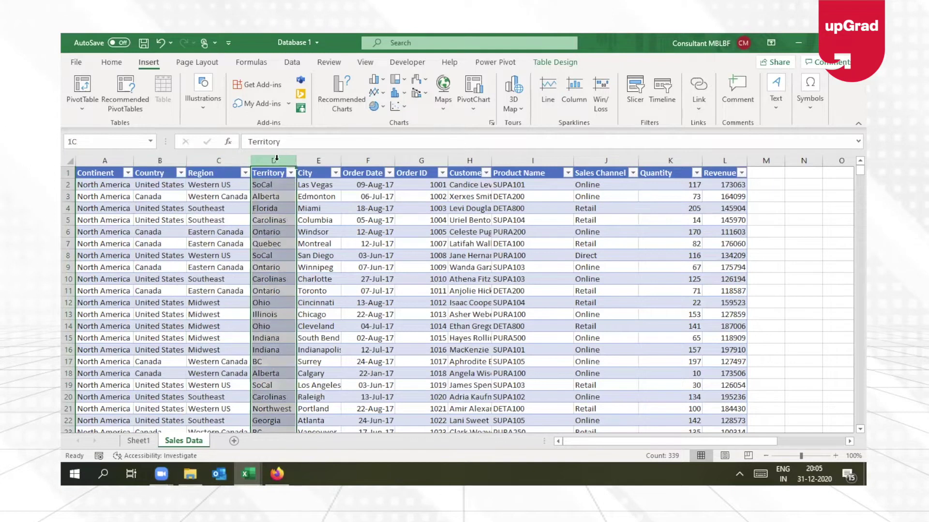
click(322, 194)
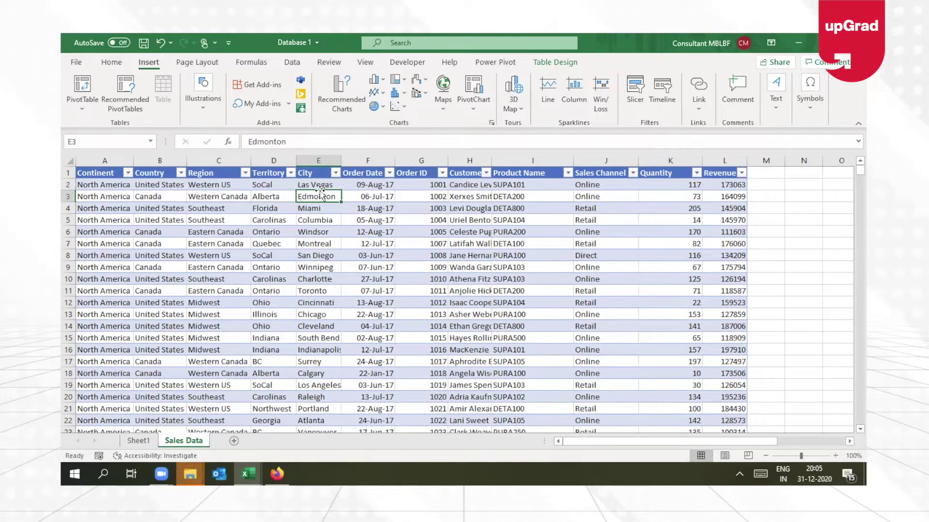
click(189, 267)
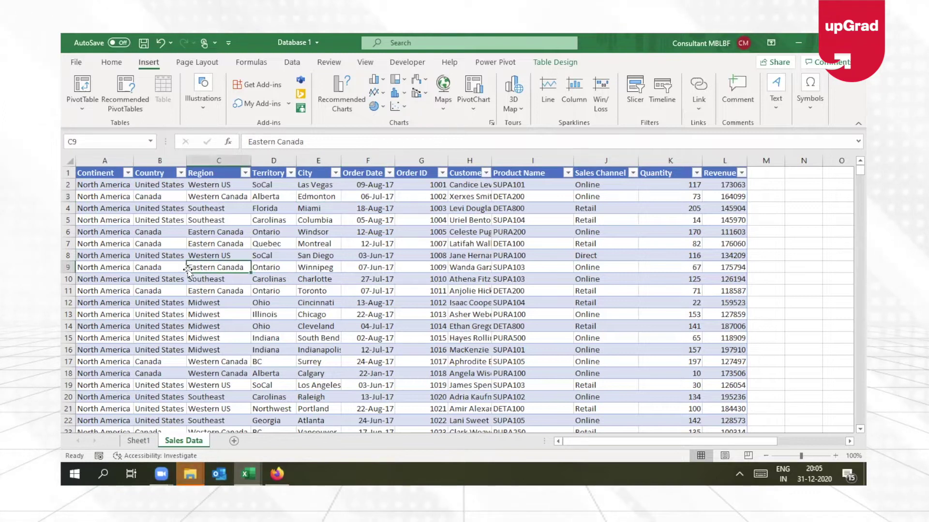
click(98, 177)
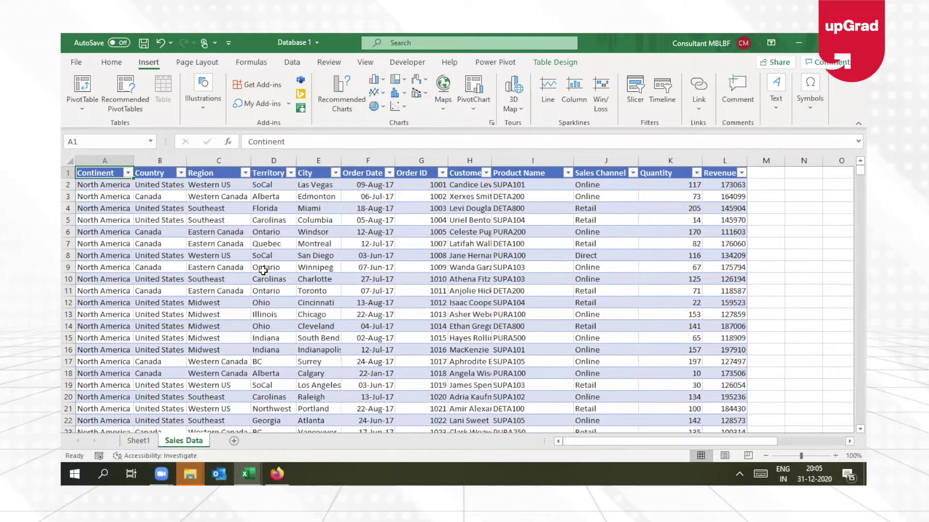
double_click(488, 163)
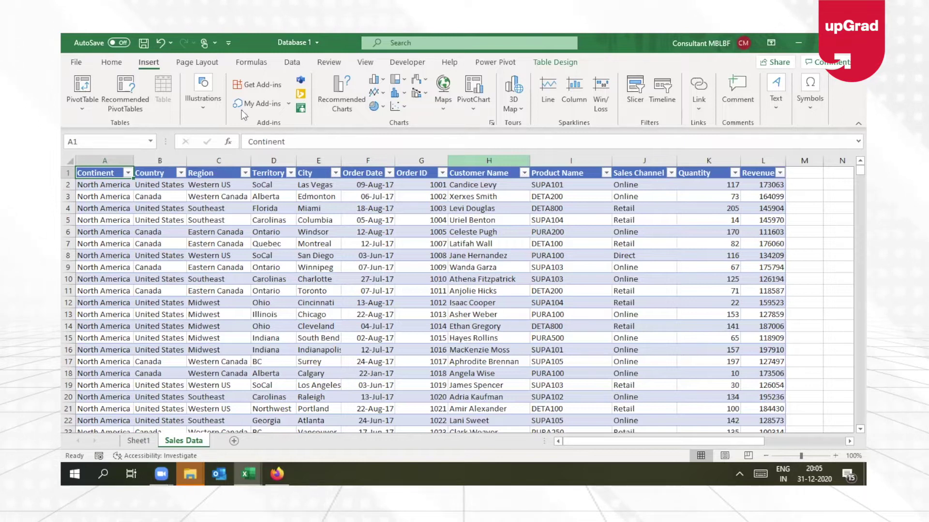
Examine how the entries in the Continent, Country and Region columns relate to each other row by row
click(209, 304)
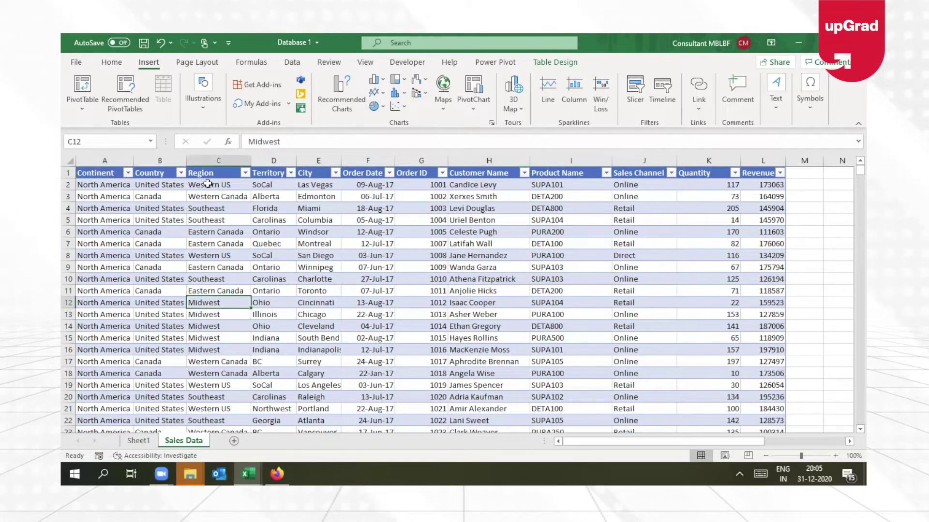
key(Left)
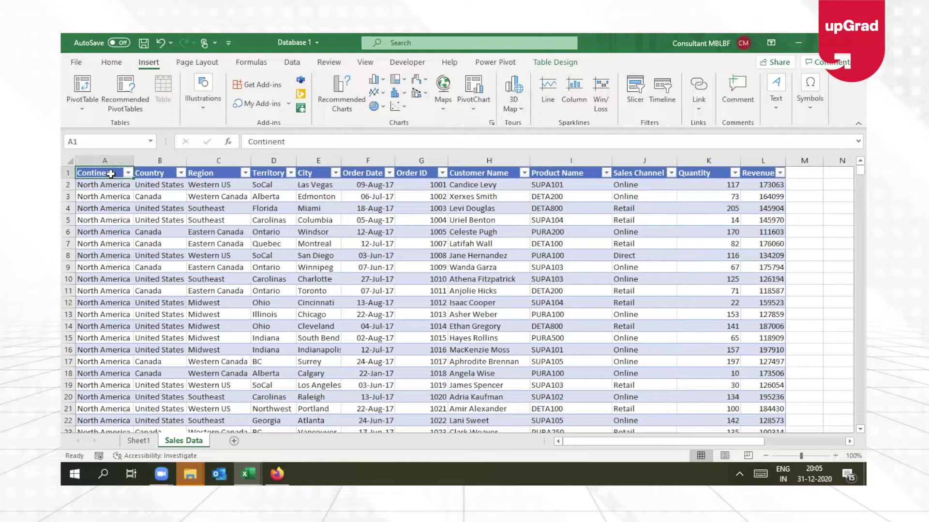
key(Down)
key(Down)
key(Down)
key(Down)
key(Down)
key(Down)
key(Down)
key(Down)
key(Down)
key(Down)
key(Down)
key(Up)
scroll(111, 174, up, 7)
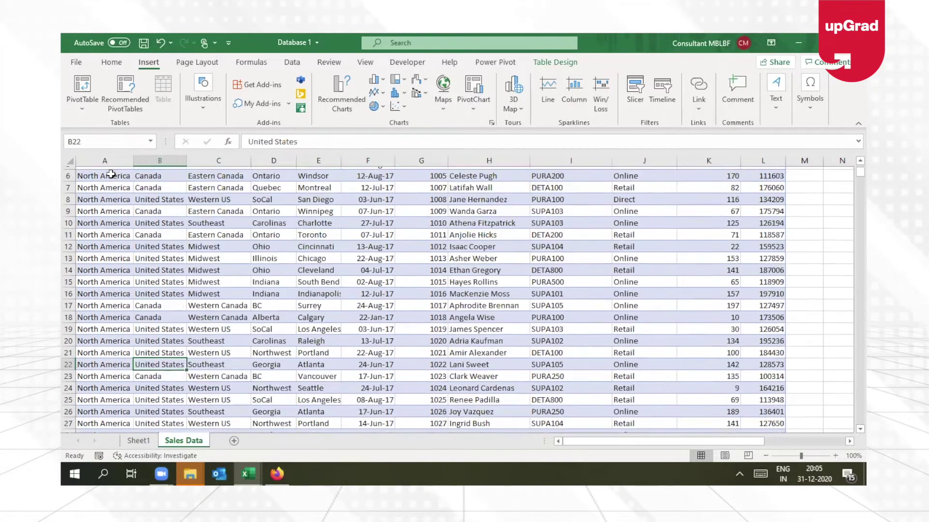
key(Right)
key(Up)
key(Up)
key(Up)
key(Up)
key(Up)
key(Up)
key(Up)
key(Up)
key(Up)
key(Up)
key(Up)
key(Up)
key(Up)
key(Up)
key(Up)
key(Up)
key(Up)
key(Up)
key(Up)
key(Up)
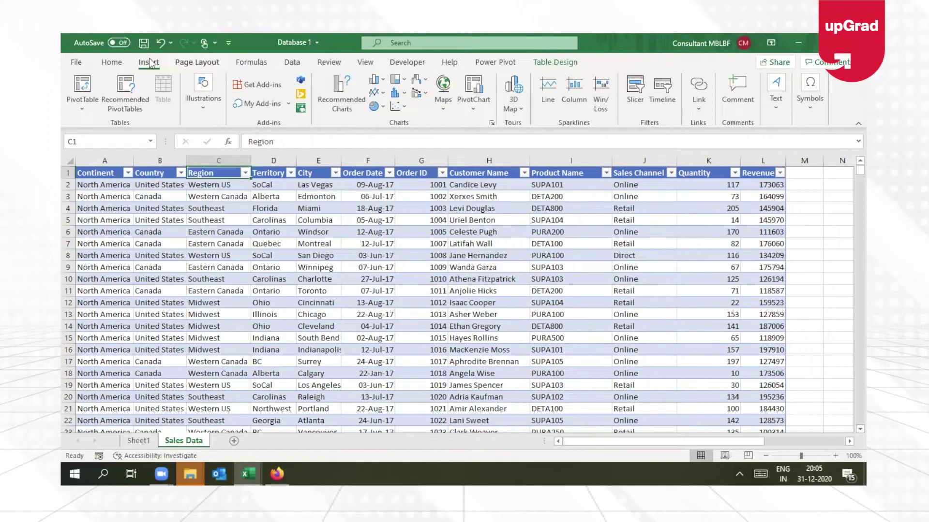
Toggle the option to add the data to the Data Model and create a PivotTable from Table1 on a new worksheet
click(83, 107)
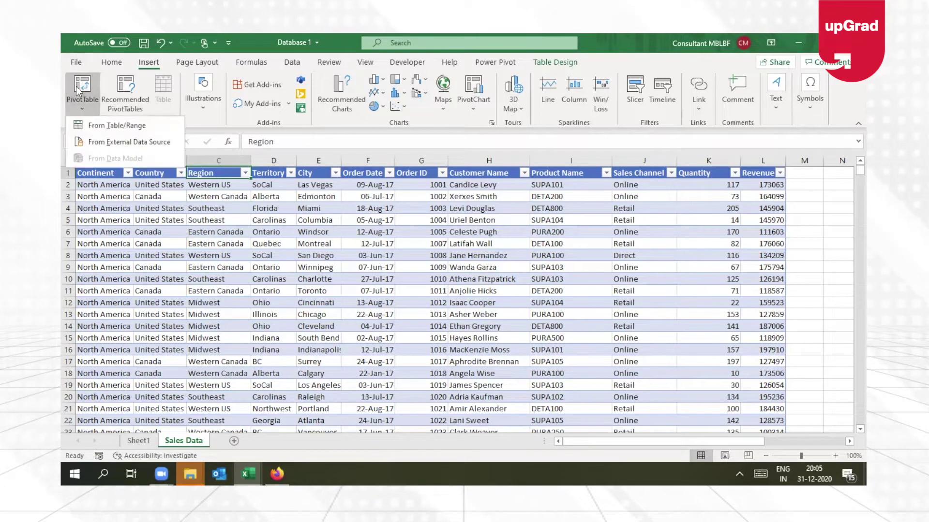
click(108, 124)
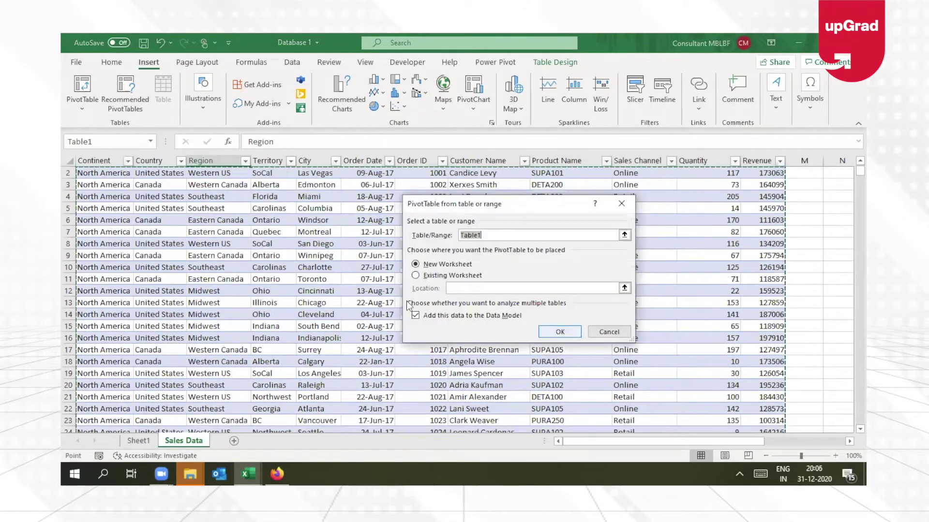
click(415, 315)
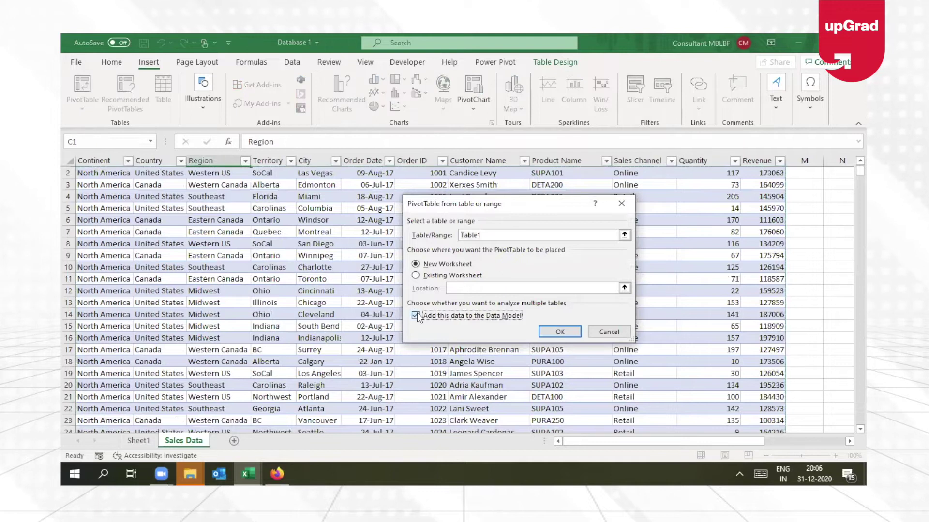
click(560, 332)
Add the Continent, Country and Region fields to the PivotTable's rows
click(99, 266)
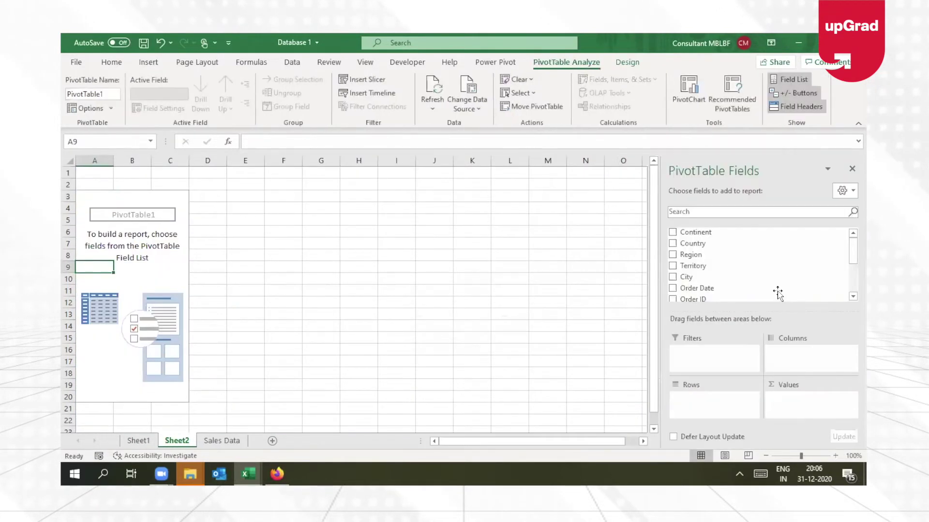
drag(705, 234, 723, 416)
drag(706, 254, 719, 422)
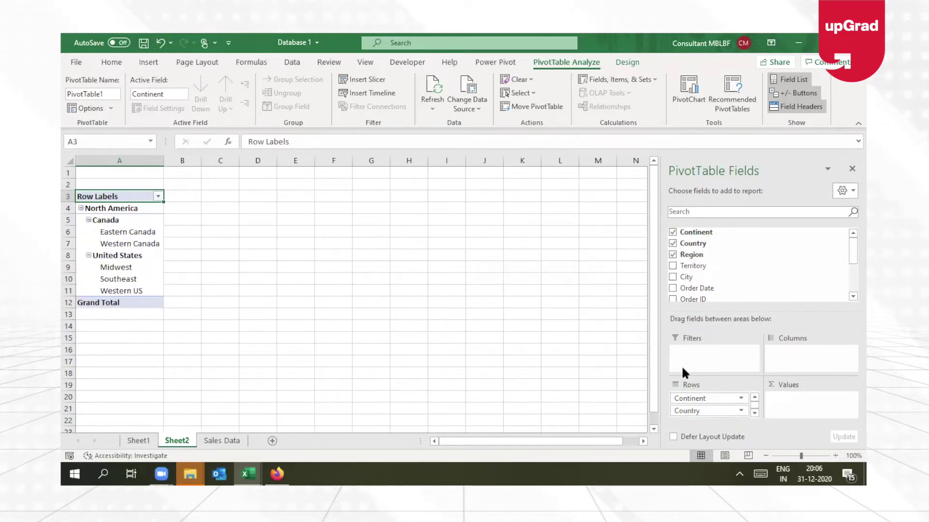
Undo the row fields added to the PivotTable until it is empty again
click(514, 200)
key(ctrl+z)
key(ctrl+z)
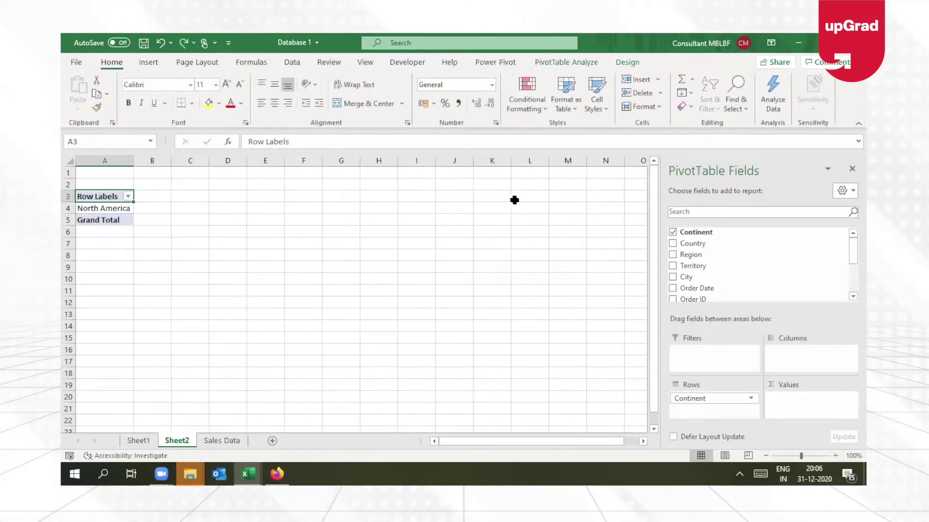
key(ctrl+z)
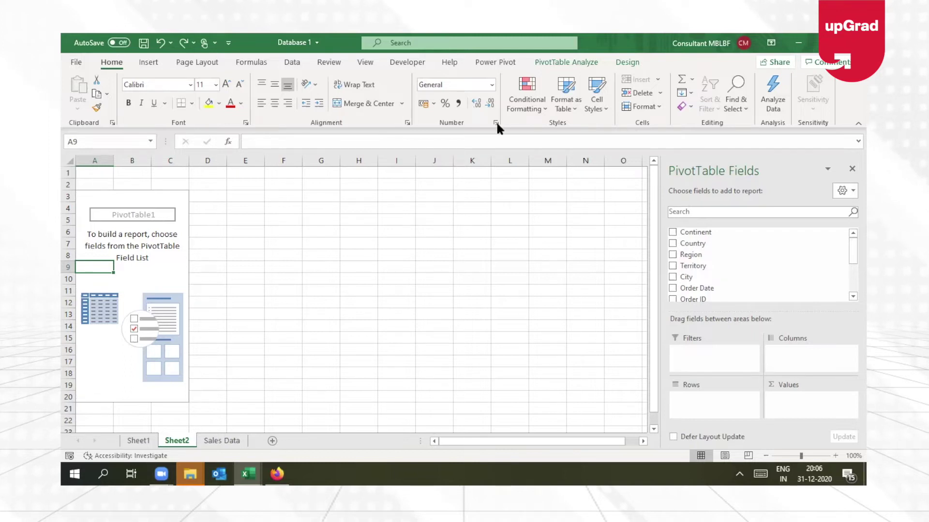
Return to the Sales Data sheet and permanently delete Sheet2 with the empty PivotTable
click(217, 440)
click(151, 185)
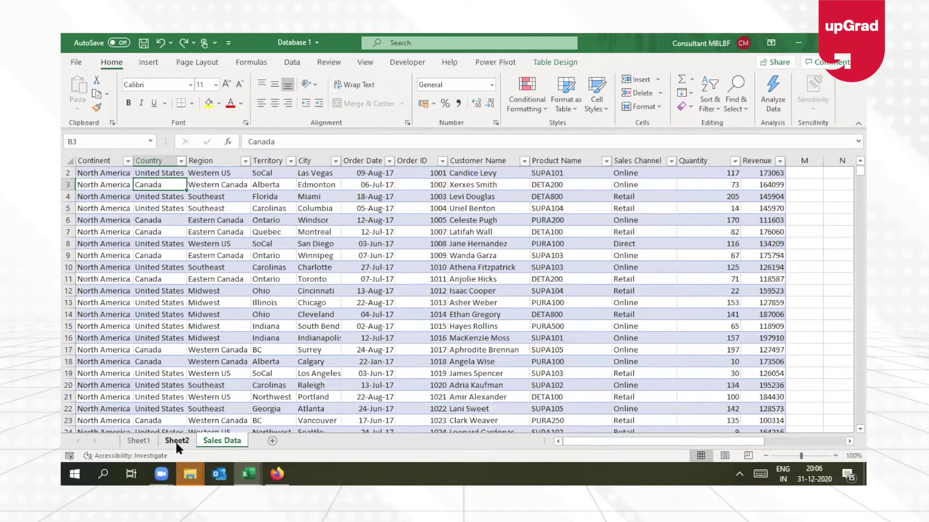
right_click(175, 440)
click(207, 296)
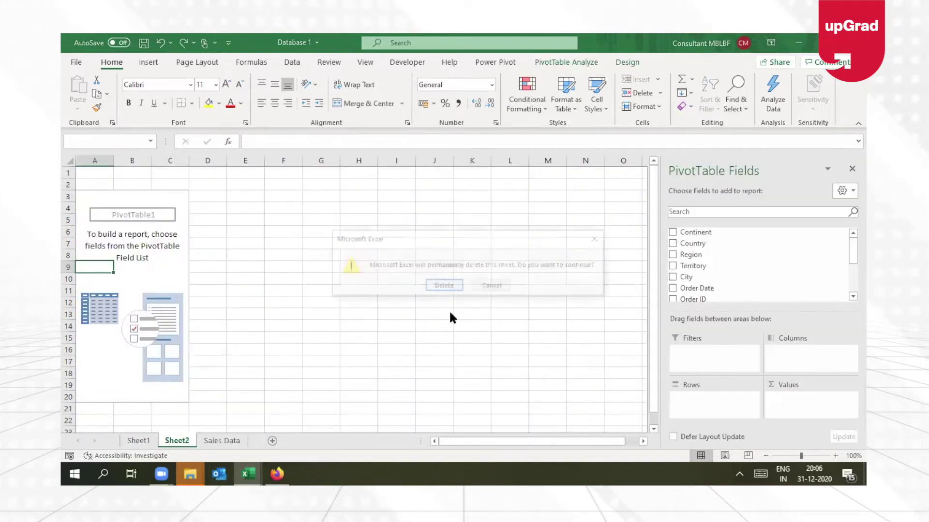
click(442, 285)
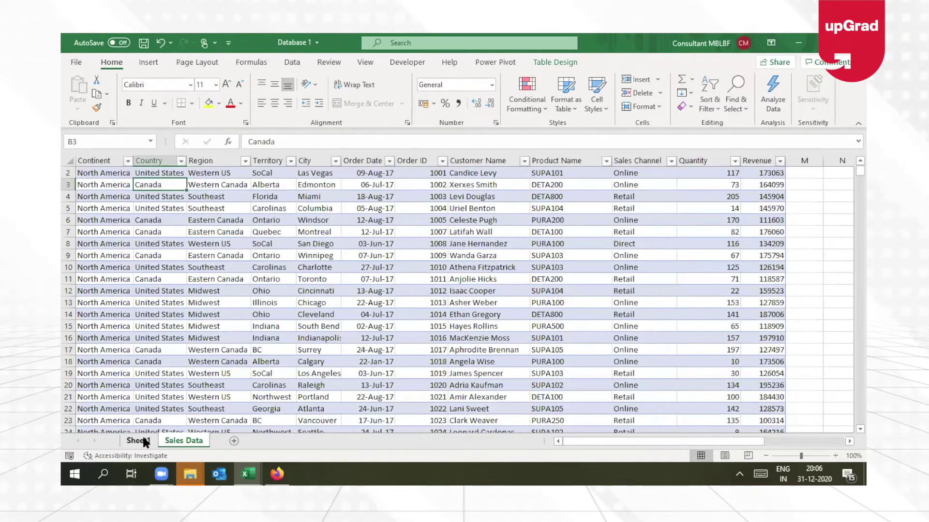
Permanently delete Sheet1 and go back to the header row of the Sales Data table
right_click(143, 439)
click(184, 293)
click(442, 286)
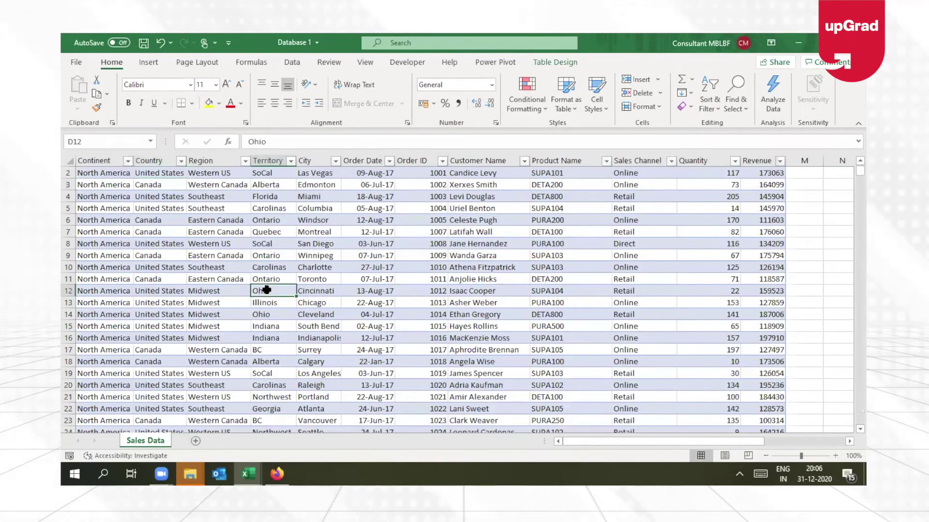
key(ctrl+Up)
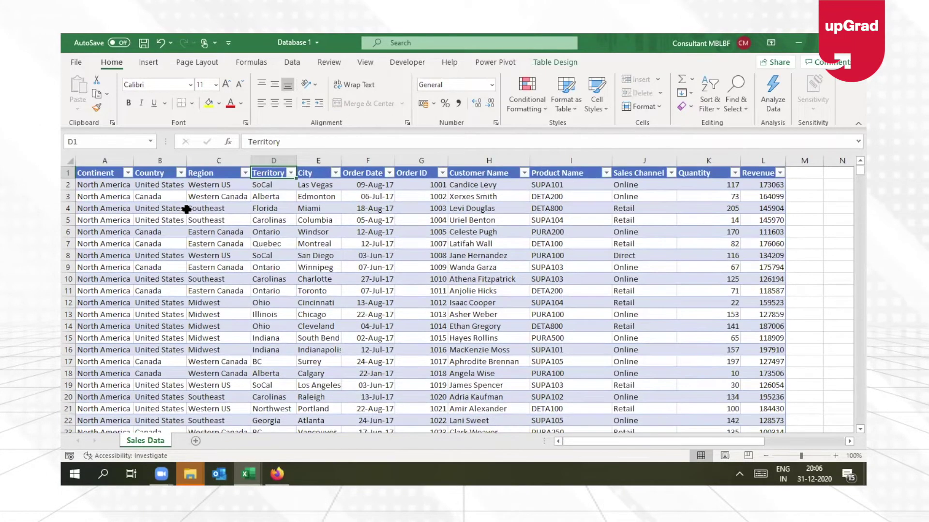
Show Table1 in Power Pivot's diagram view, with its box enlarged enough to list all fields
click(485, 62)
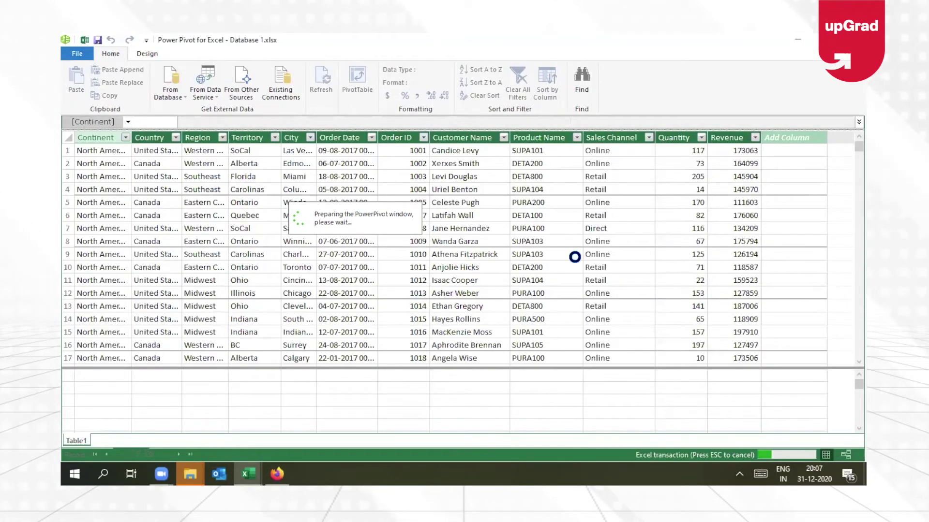
click(695, 82)
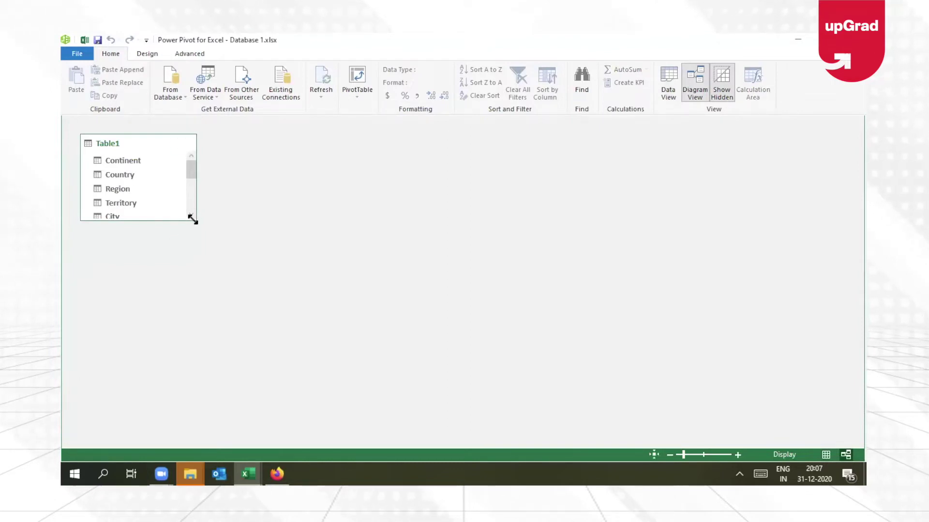
drag(192, 220, 348, 348)
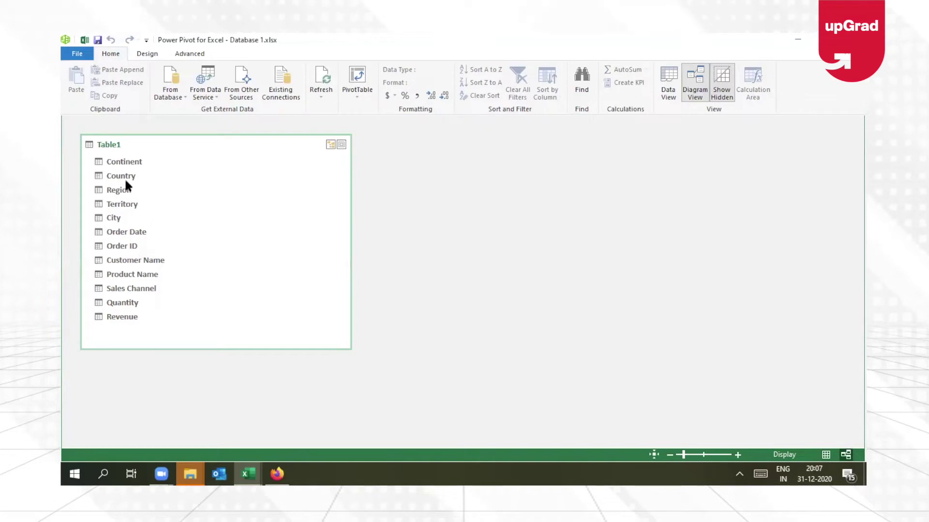
click(127, 163)
key(shift+Down)
key(shift+Down)
key(shift+Down)
key(shift+Down)
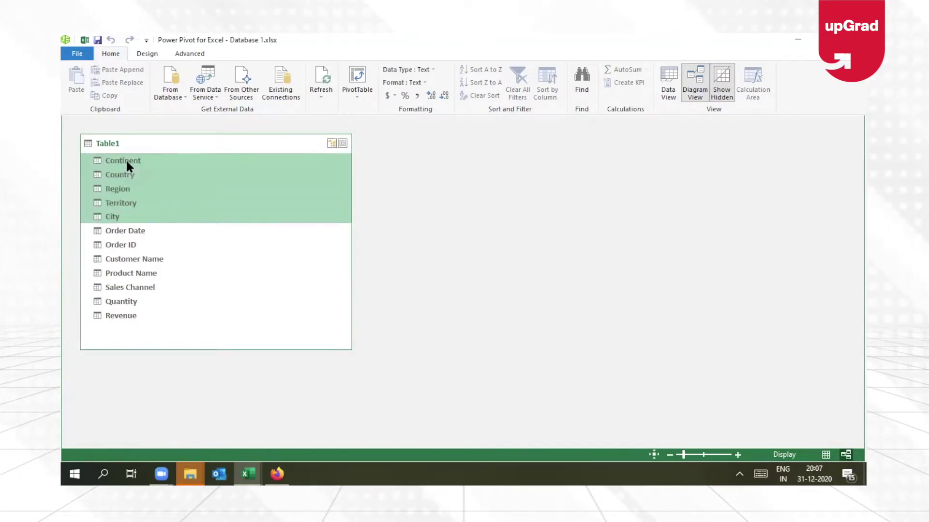
right_click(127, 163)
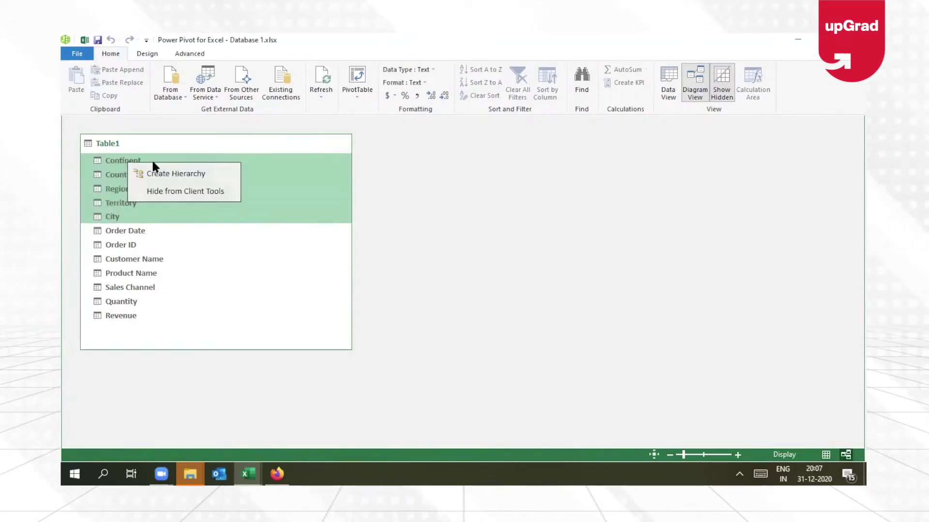
click(100, 162)
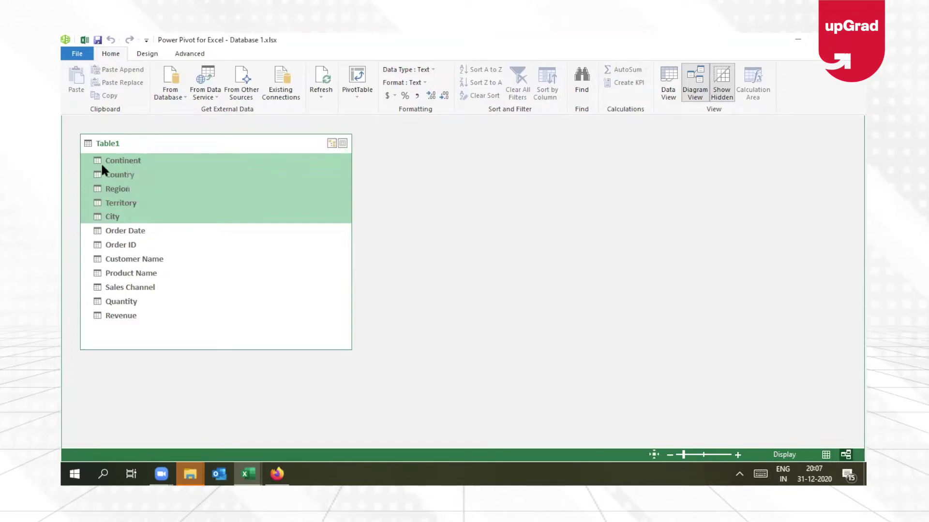
key(shift+Down)
key(shift+Down)
key(shift+Down)
key(shift+Down)
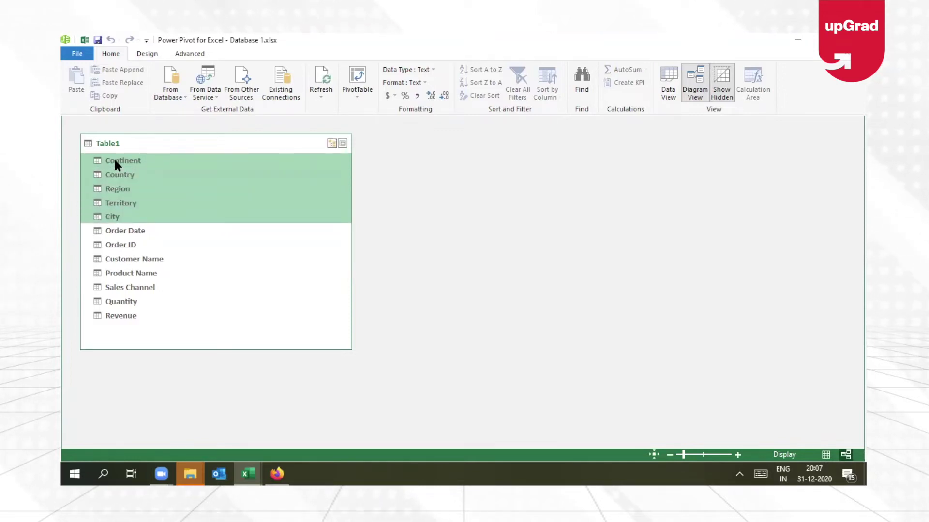
Create a hierarchy from the Continent, Country, Region, Territory and City fields of Table1 and name it Location
click(136, 163)
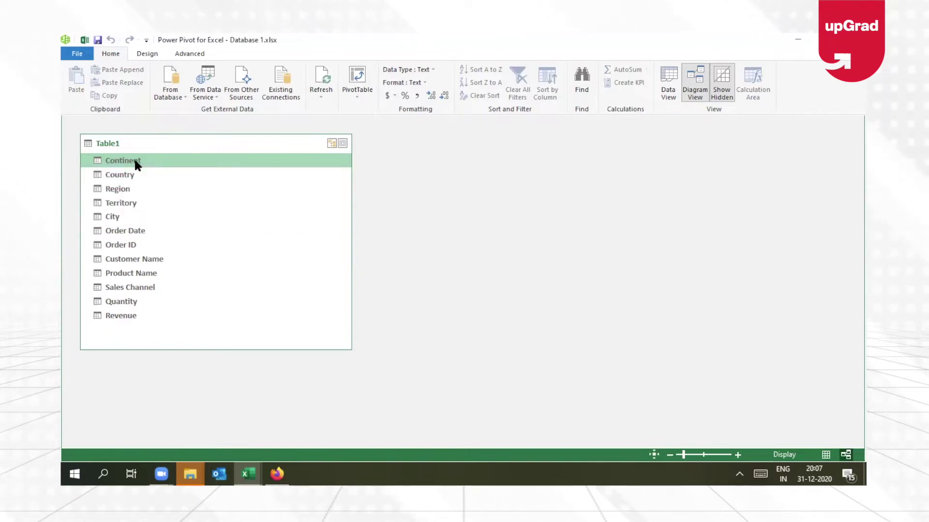
key(shift+Down)
key(shift+Down)
key(shift+Down)
key(shift+Down)
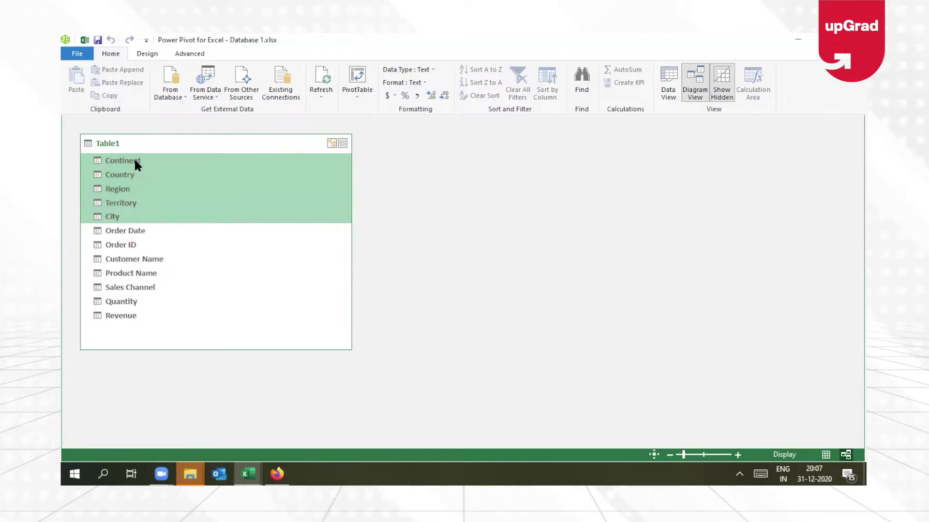
right_click(135, 161)
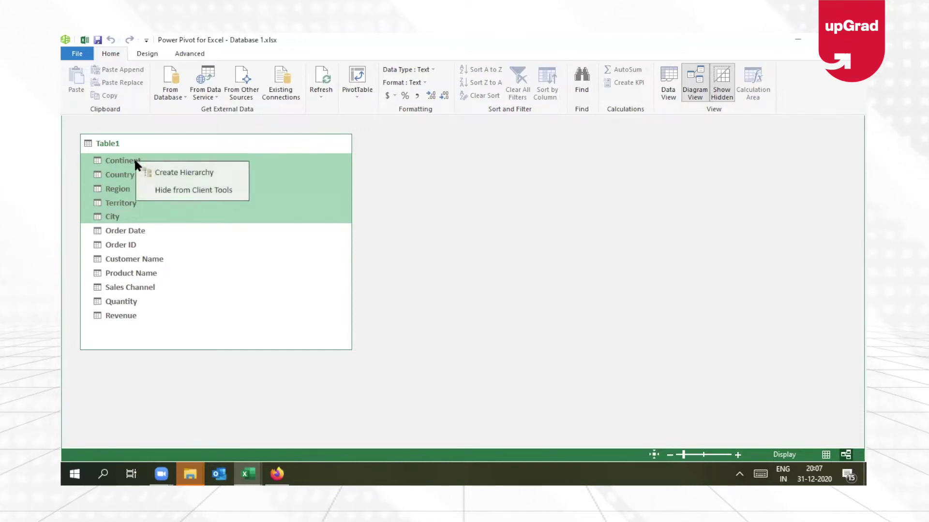
click(182, 173)
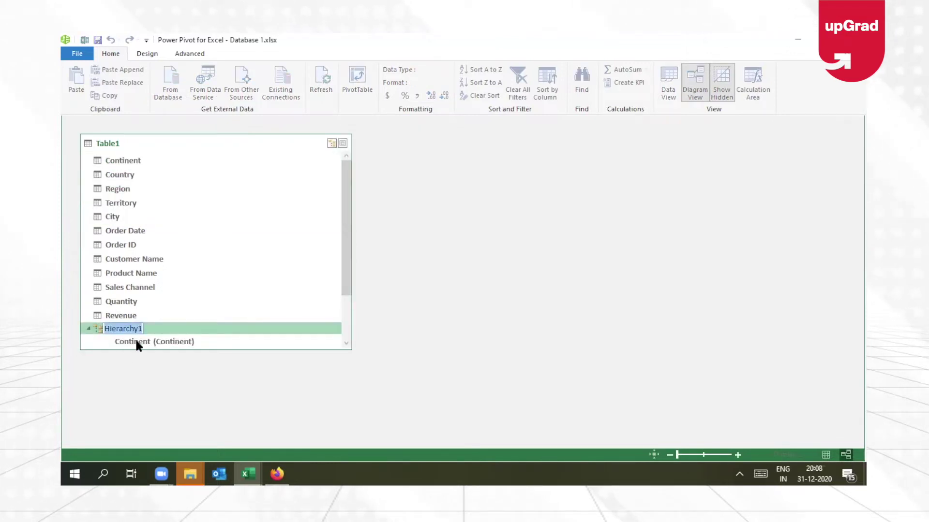
text(Location)
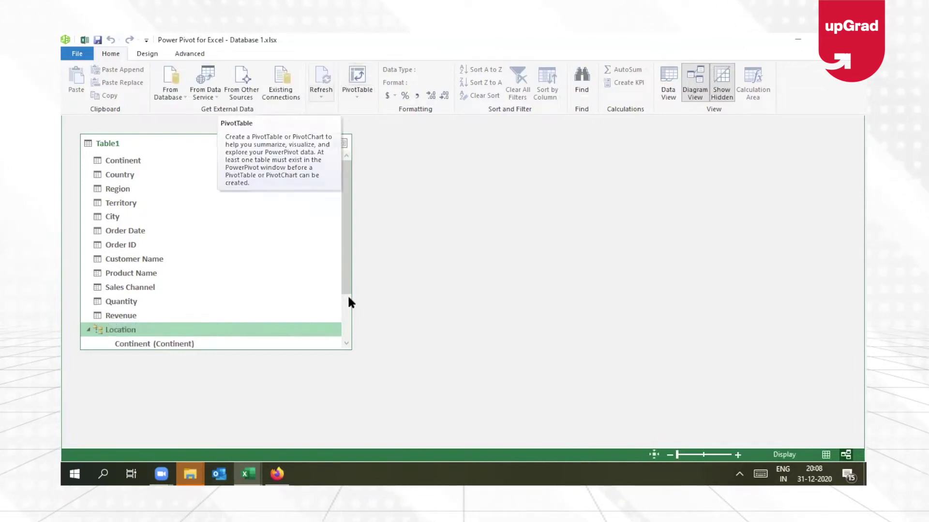
Check the Location hierarchy's levels in the diagram and the Location and More Fields entries in the PivotTable's field list
drag(346, 287, 347, 344)
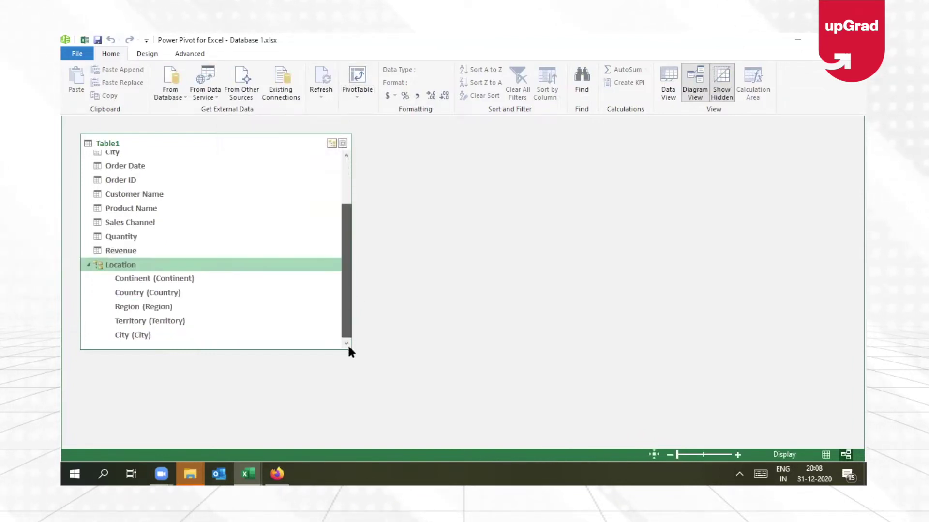
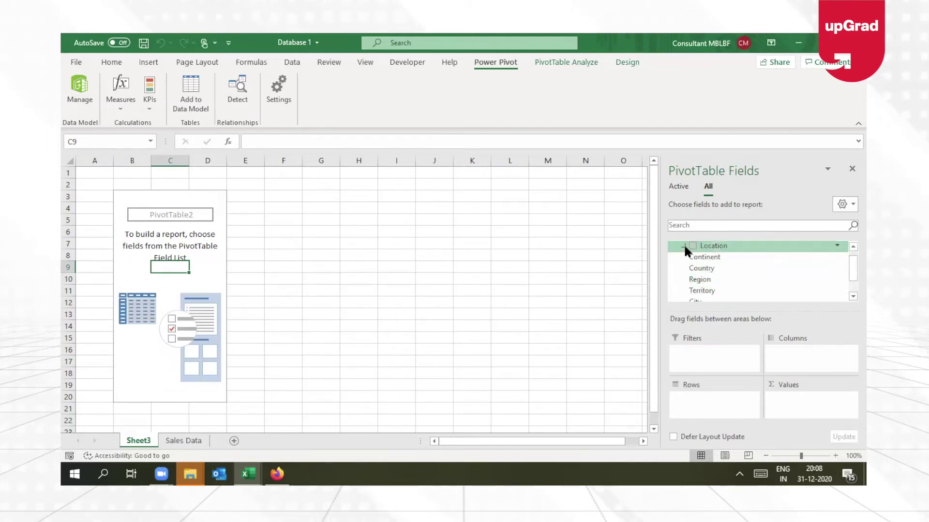
click(683, 246)
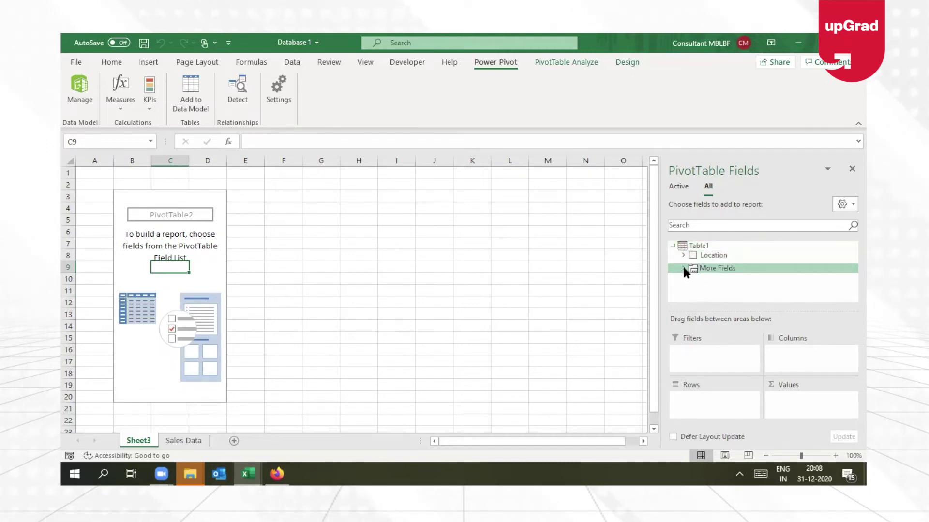
click(683, 268)
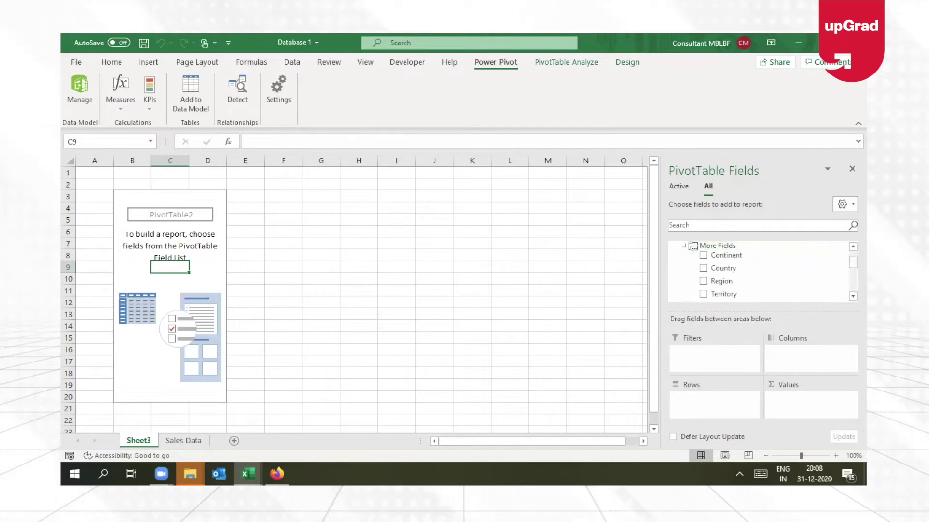
scroll(759, 273, down, 1)
scroll(759, 273, down, 1)
scroll(760, 273, up, 3)
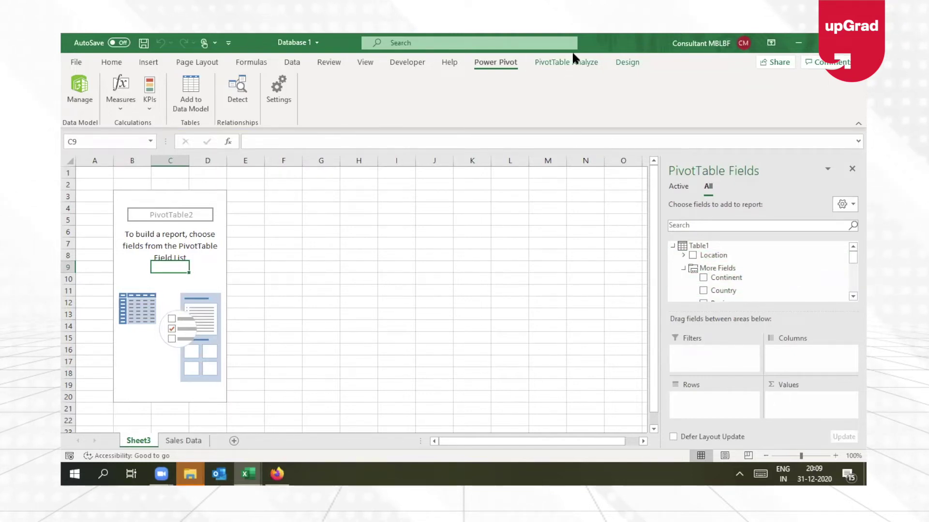
In the Power Pivot diagram, hide Table1's individual Continent, Country, Region, Territory and City fields from client tools
click(80, 94)
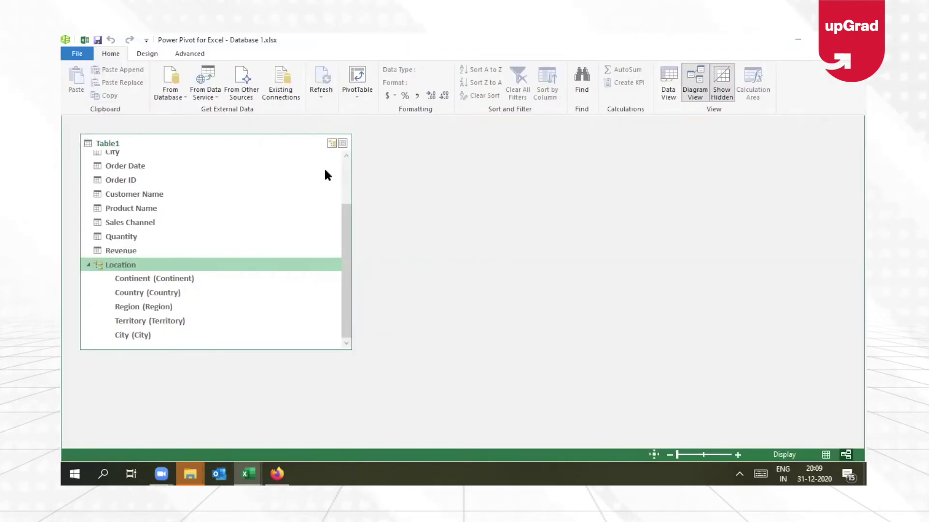
scroll(344, 164, up, 2)
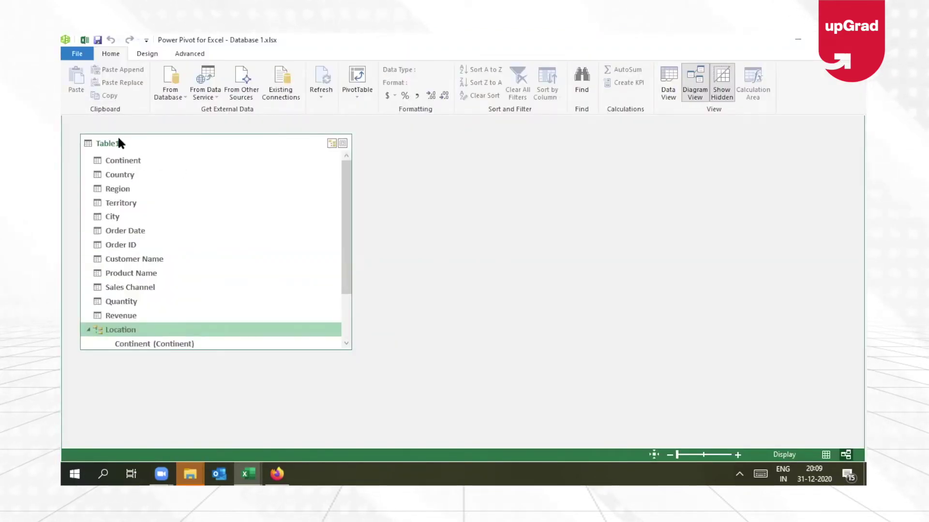
click(122, 159)
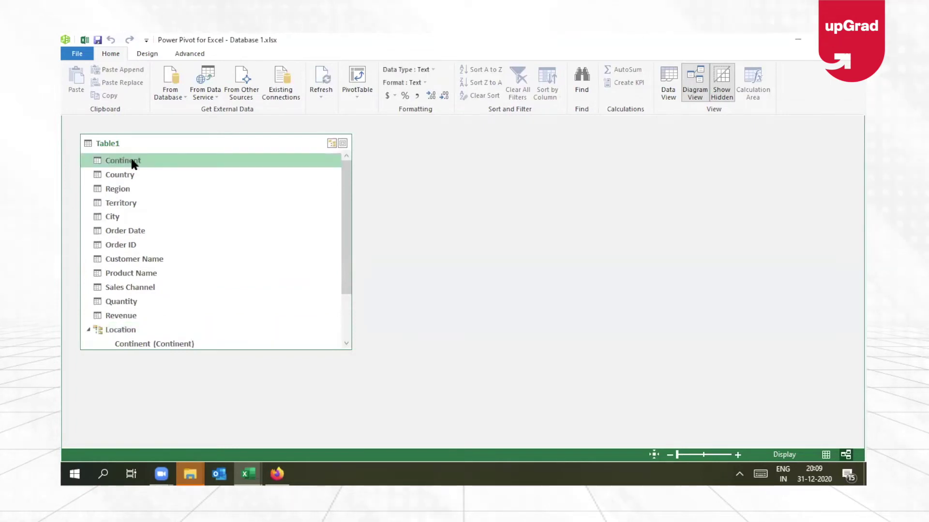
key(shift+Down)
key(shift+Down)
key(shift+Down)
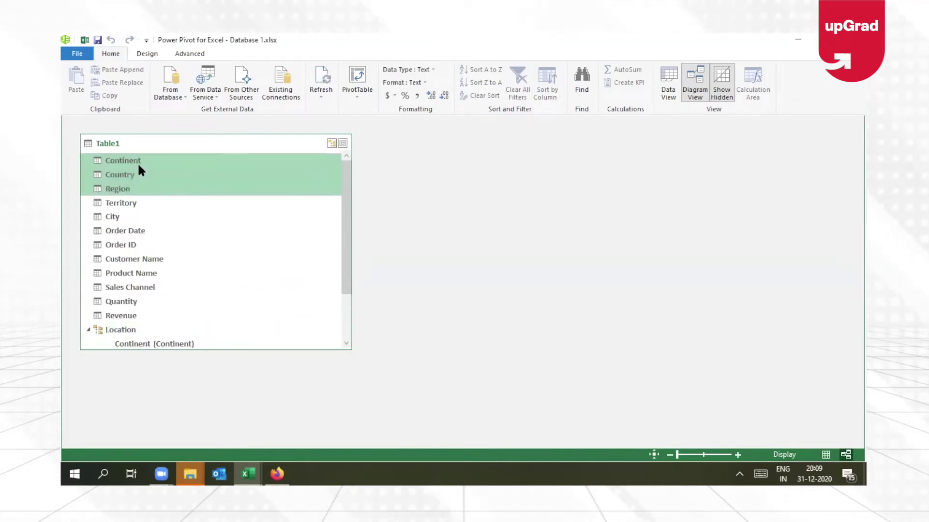
key(shift+Down)
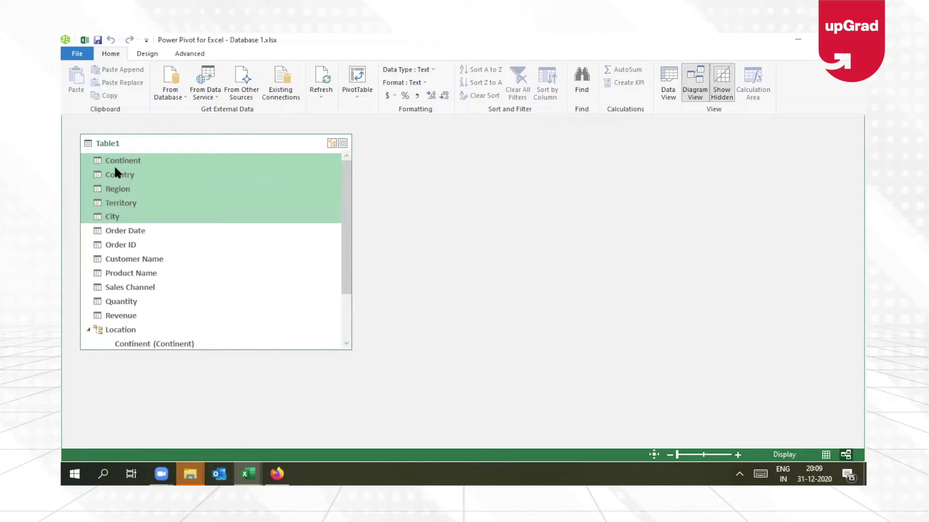
right_click(115, 169)
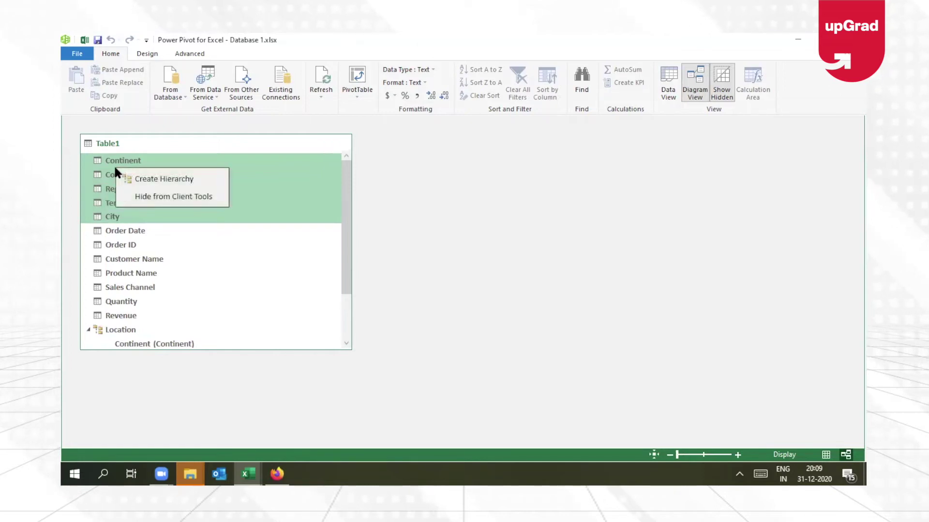
click(160, 205)
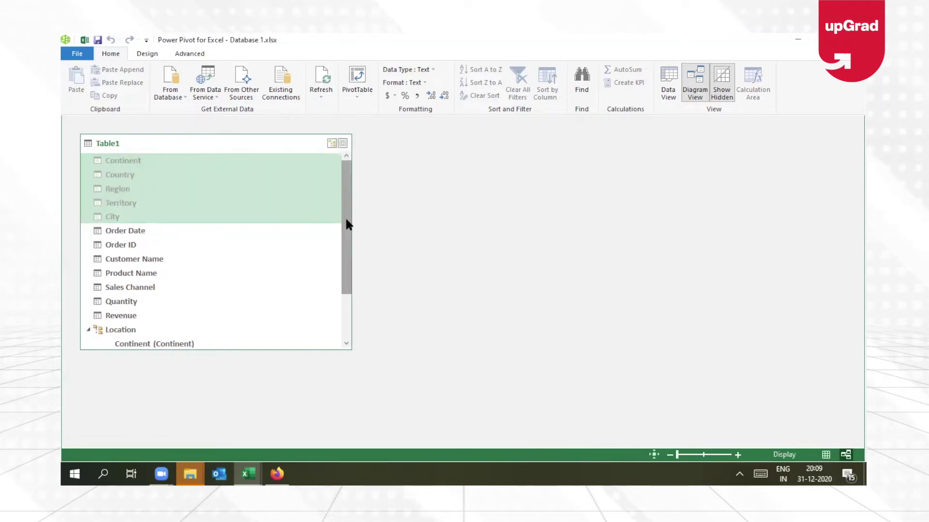
click(135, 230)
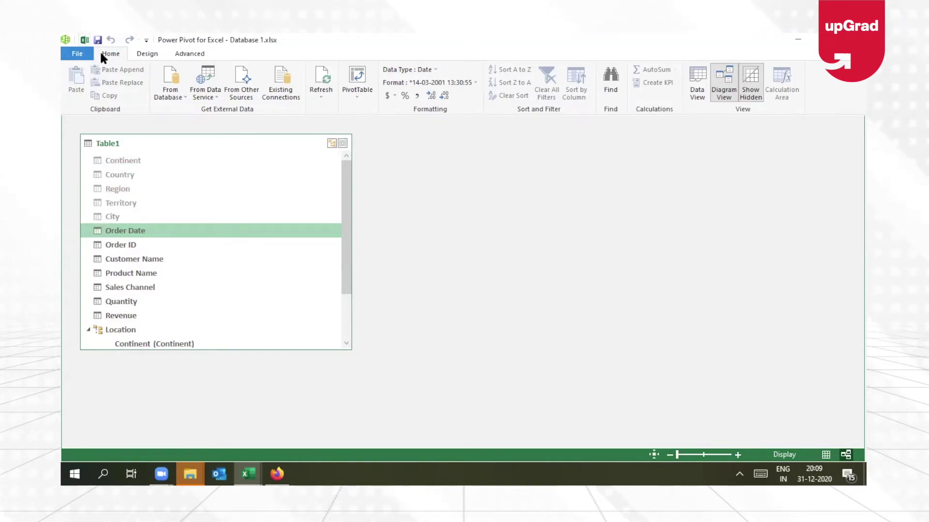
Switch back to the Excel workbook and build the PivotTable with the Location hierarchy as rows and Revenue as values
key(alt+Tab)
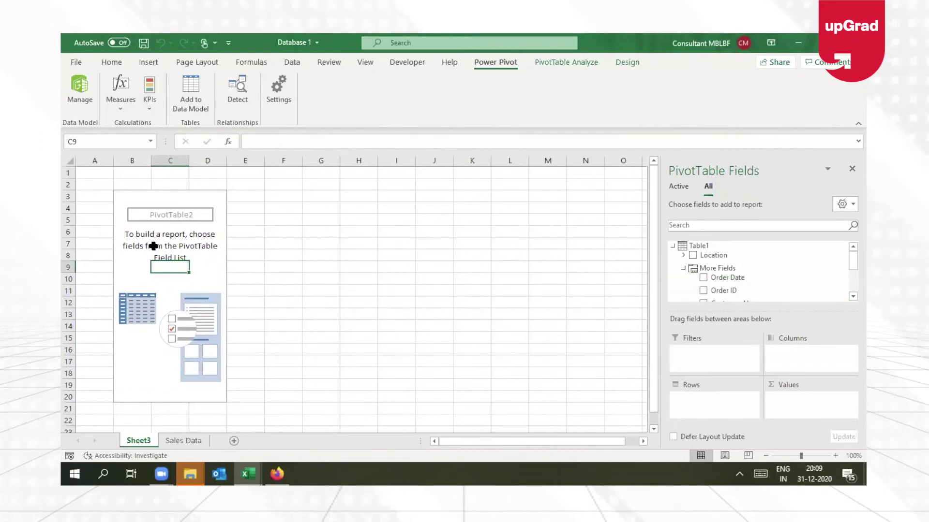
scroll(759, 271, down, 5)
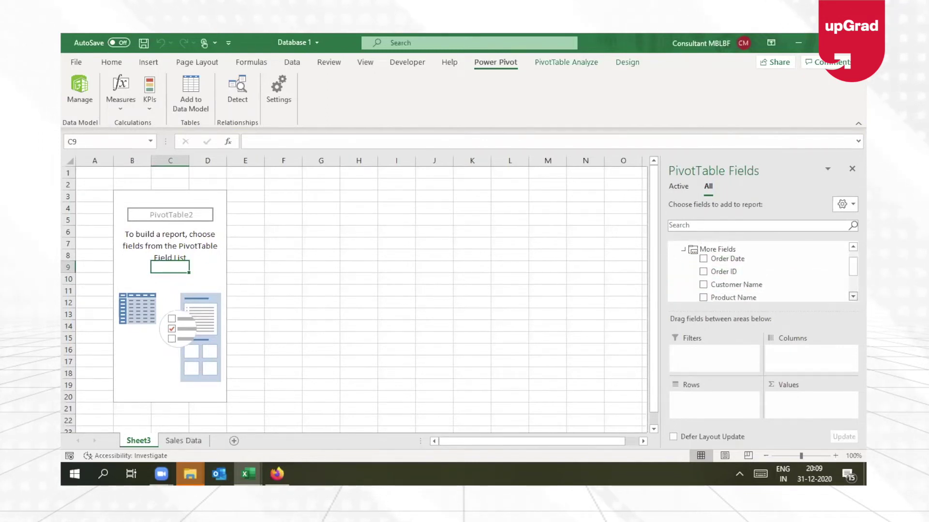
scroll(759, 271, up, 5)
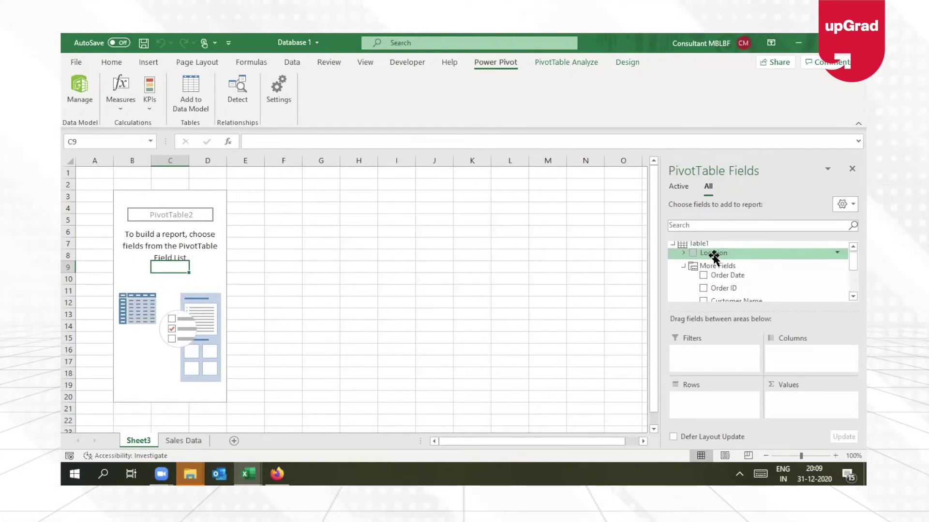
drag(714, 256, 705, 405)
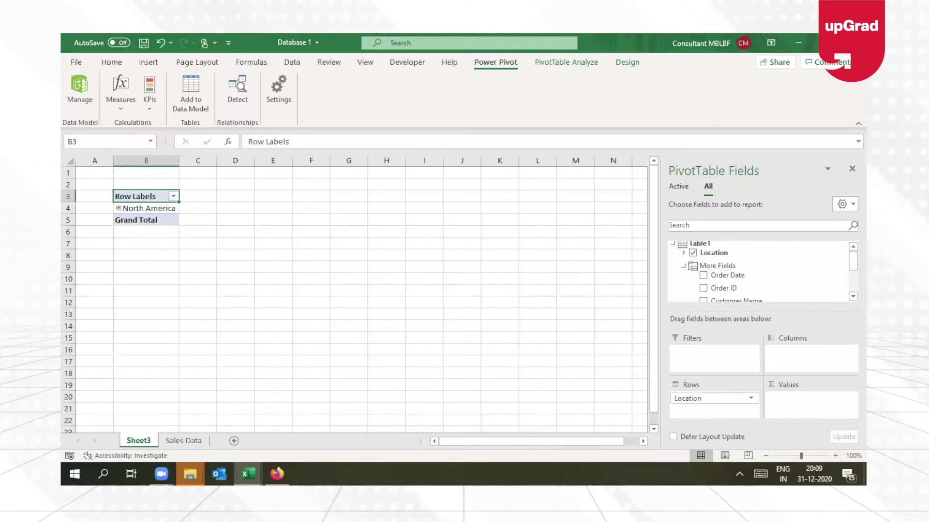
scroll(769, 281, down, 3)
drag(750, 289, 824, 419)
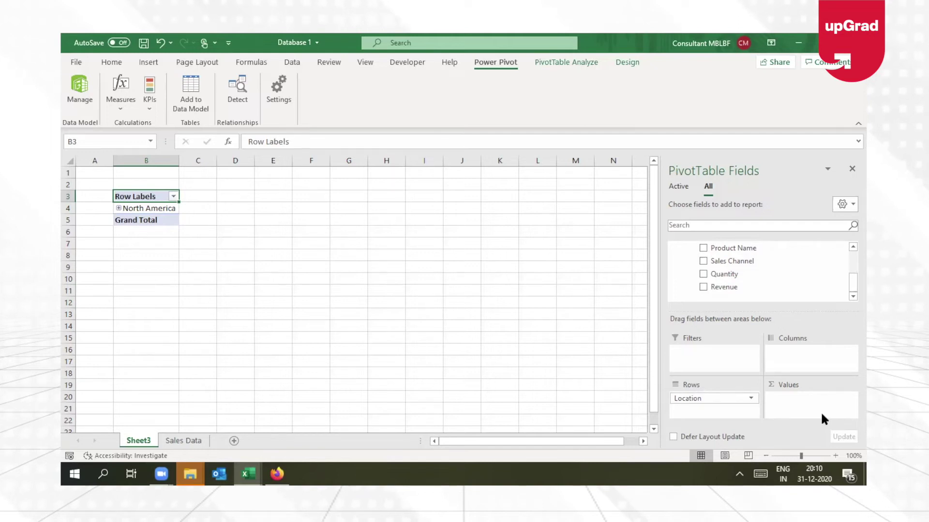
drag(729, 288, 815, 419)
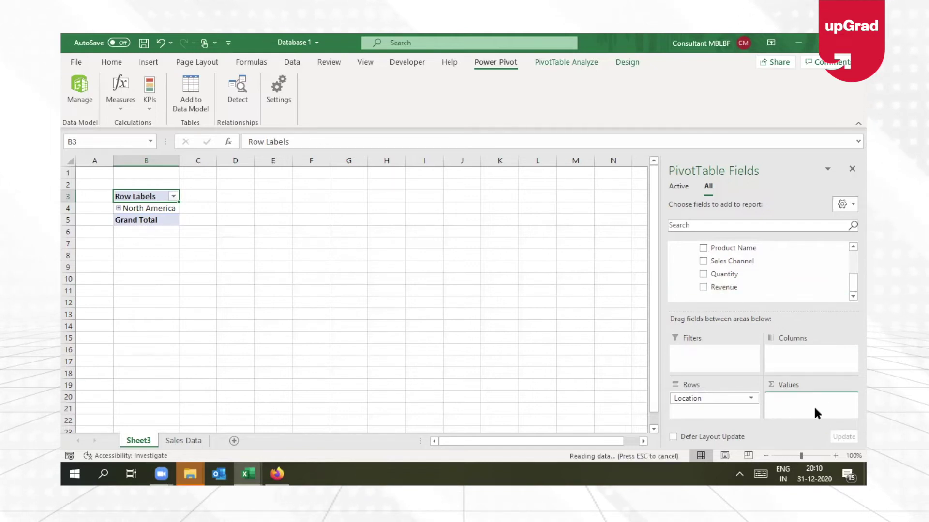
Expand North America, Canada and United States to inspect revenue by region, and collapse everything back to the continent level
click(119, 208)
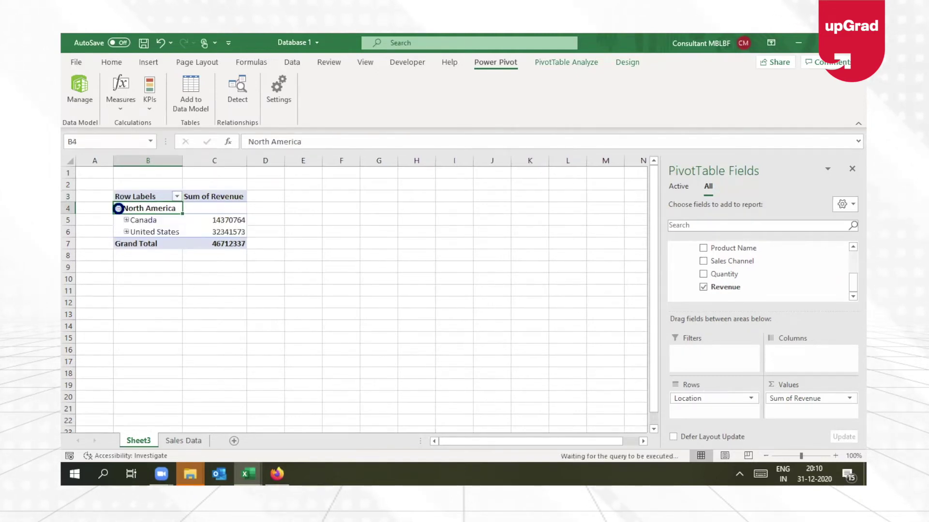
click(118, 208)
click(118, 208)
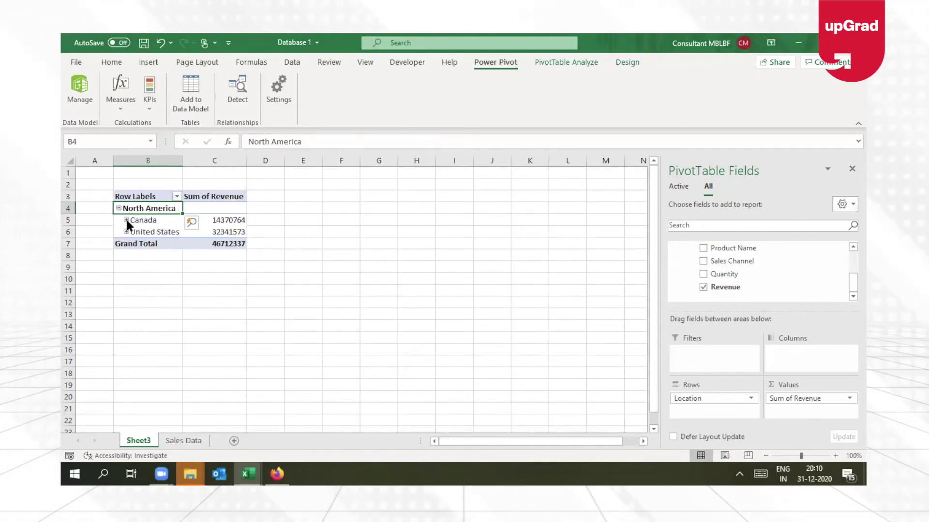
click(126, 220)
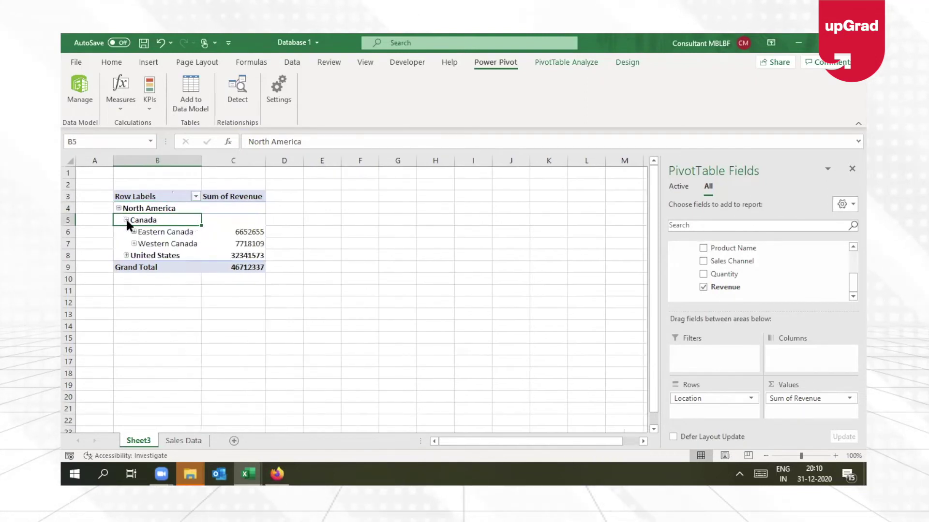
click(127, 255)
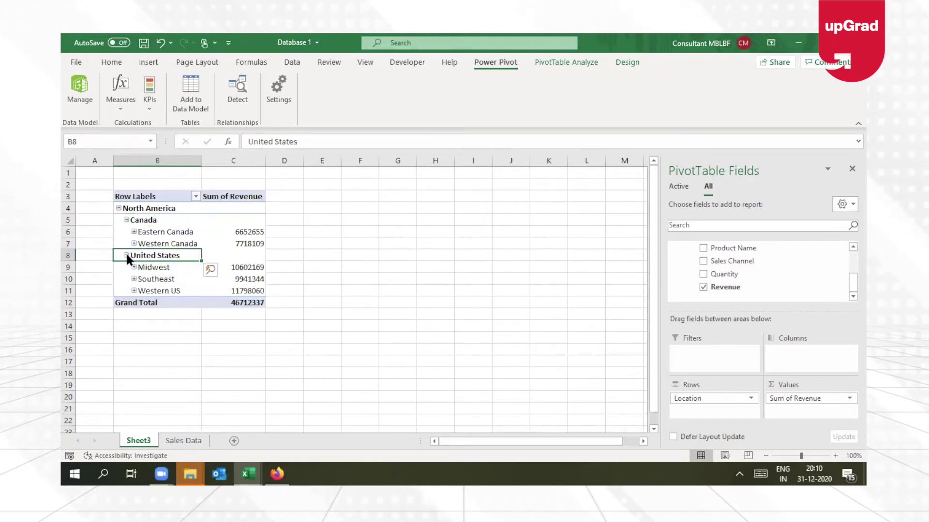
click(119, 207)
click(260, 359)
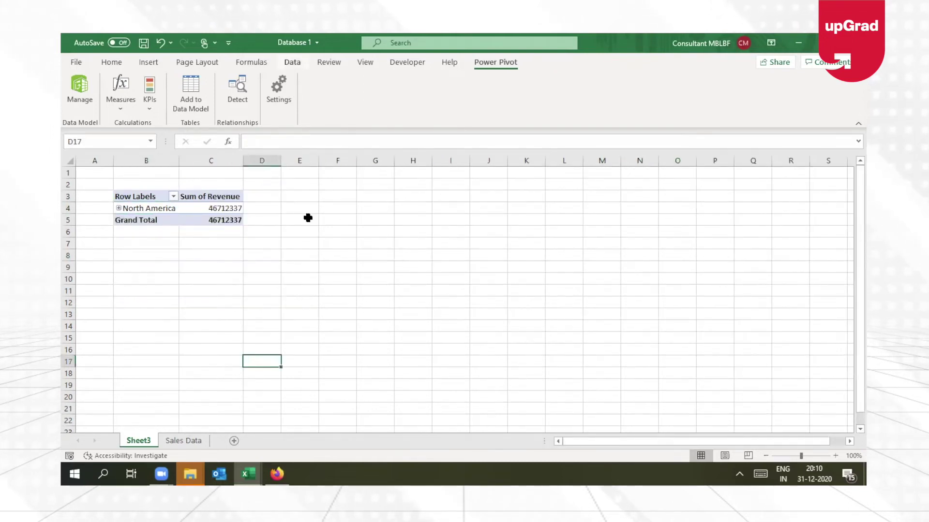
Extract the detail records behind North America's Sum of Revenue to a new sheet, and permanently delete that sheet
double_click(197, 209)
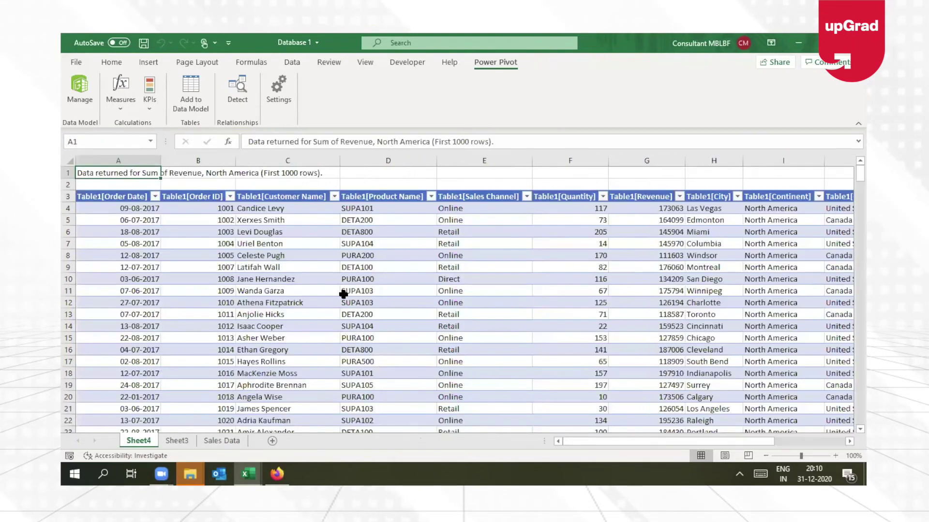
right_click(130, 442)
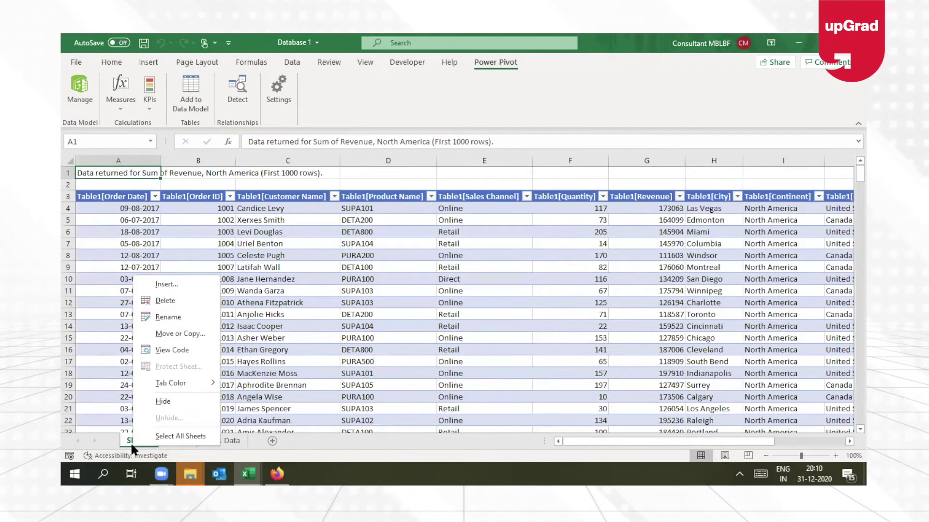
click(161, 301)
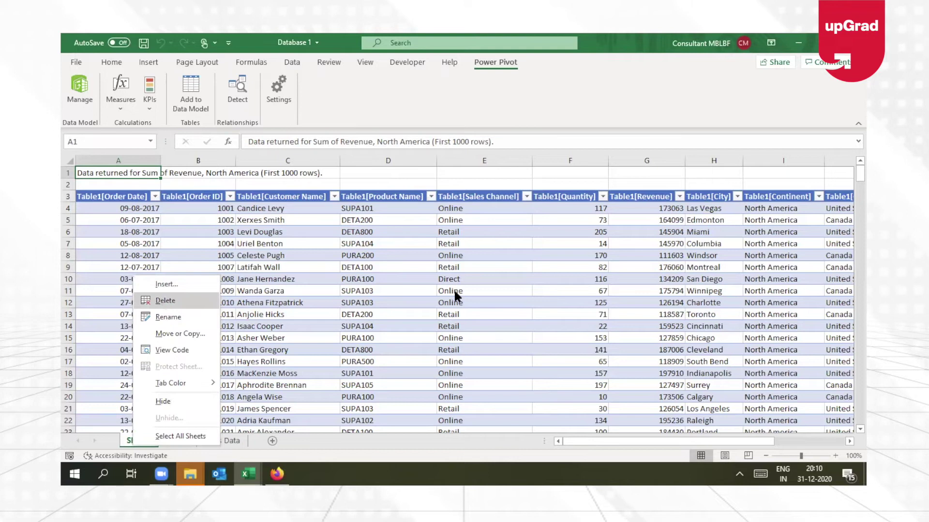
click(455, 285)
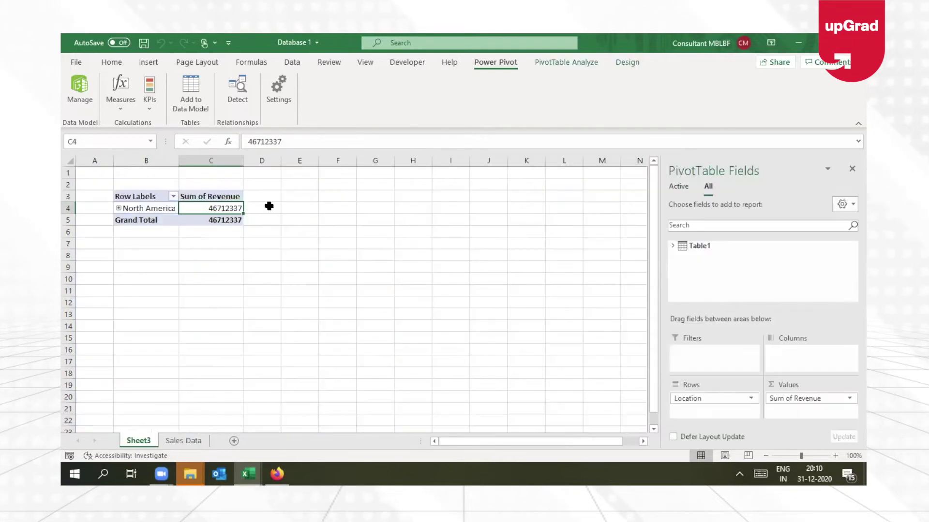
Drill down from North America to its countries and drill back up to the continent level
click(168, 208)
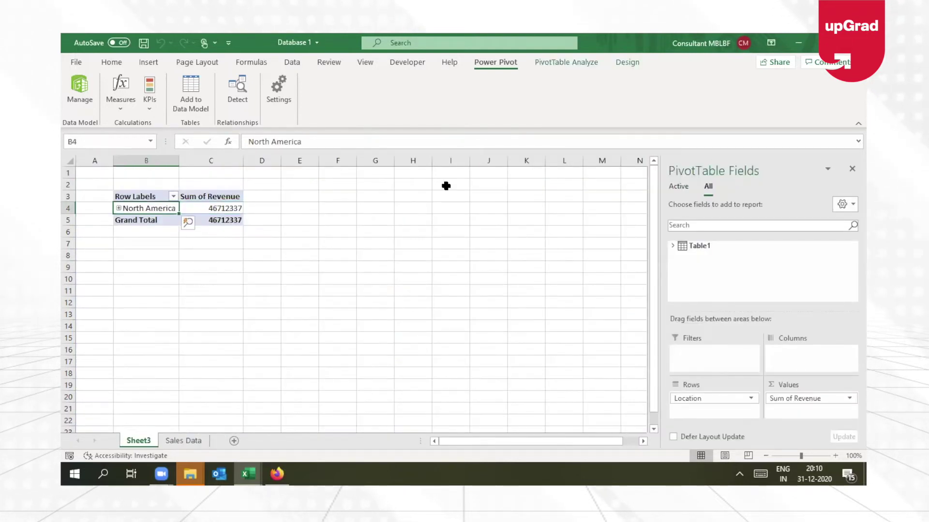
click(584, 62)
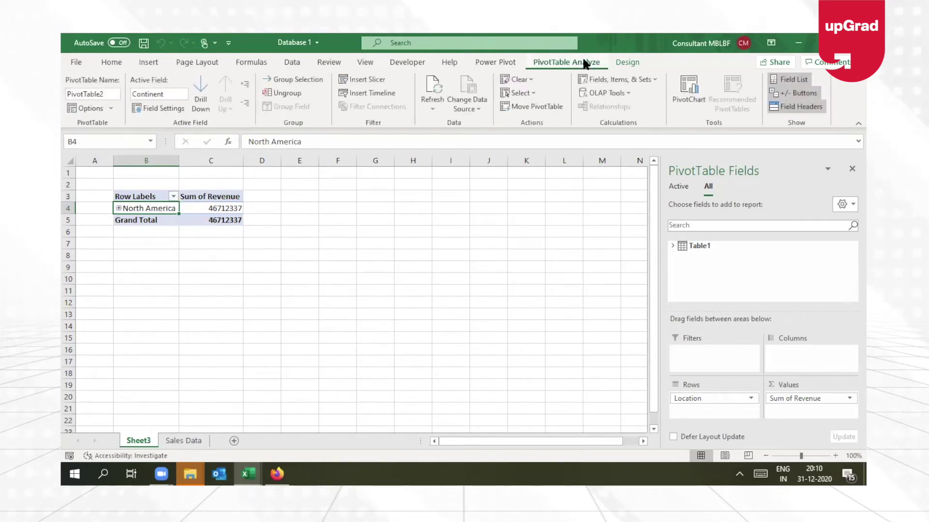
click(199, 98)
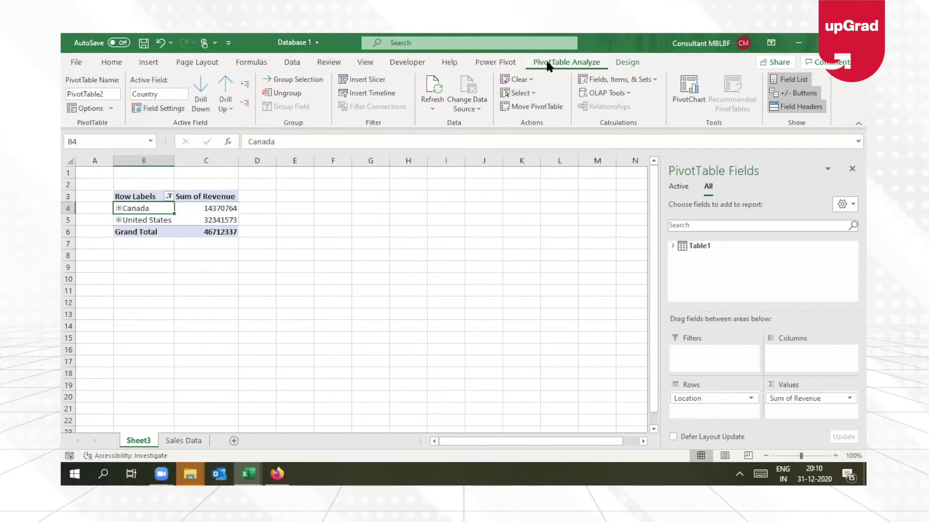
click(224, 82)
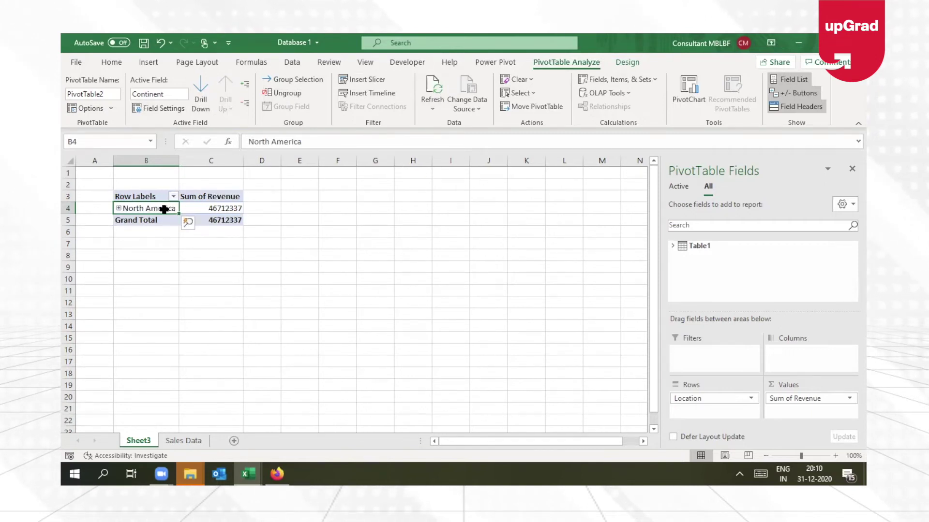
Expand and collapse North America in place for comparison, and drill down to show only its countries
click(118, 208)
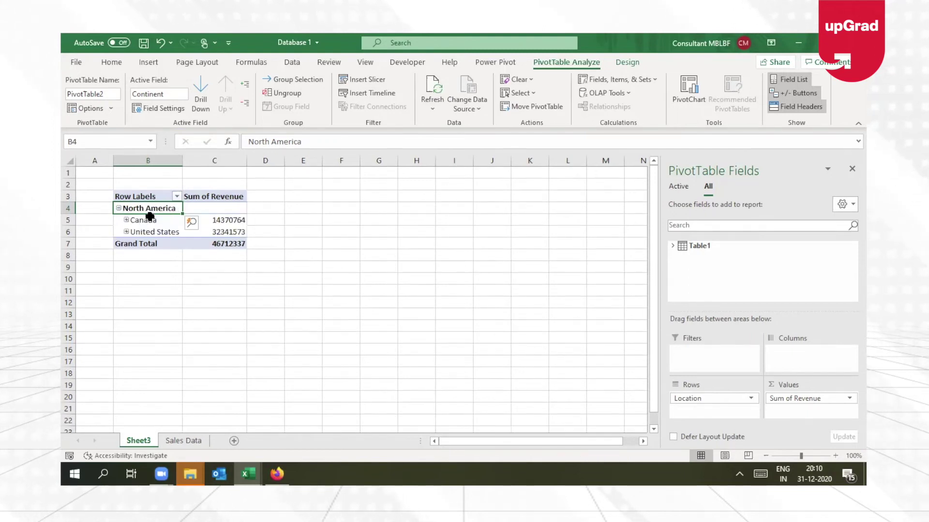
click(118, 208)
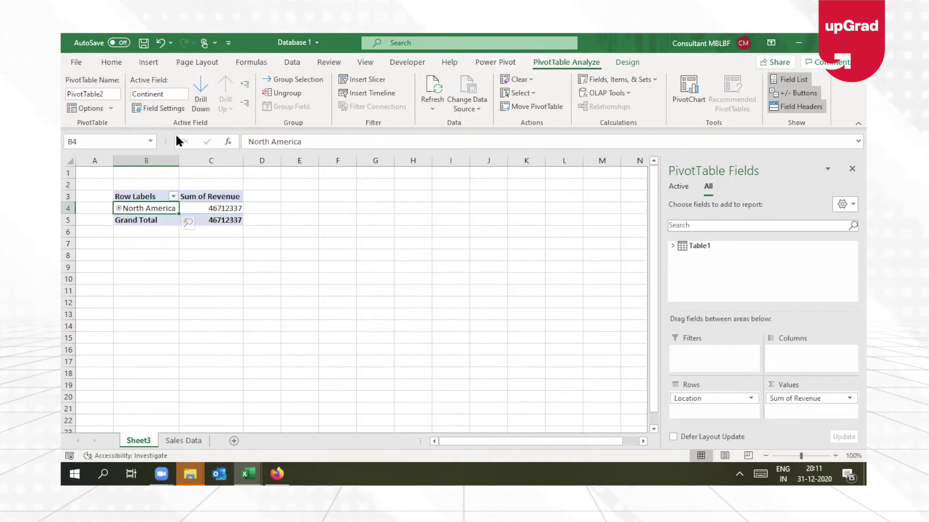
click(202, 102)
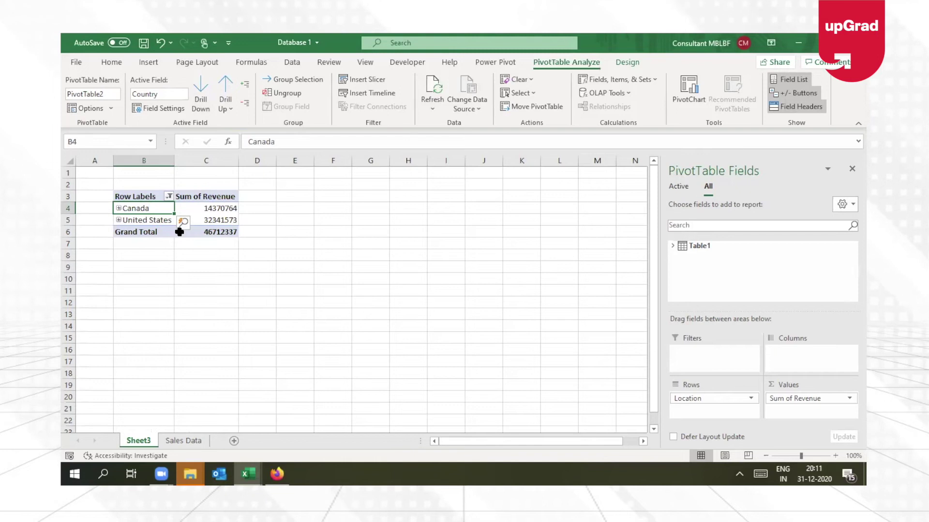
Drill down from Canada to its regions and drill back up to the Country level
mouse_move(179, 232)
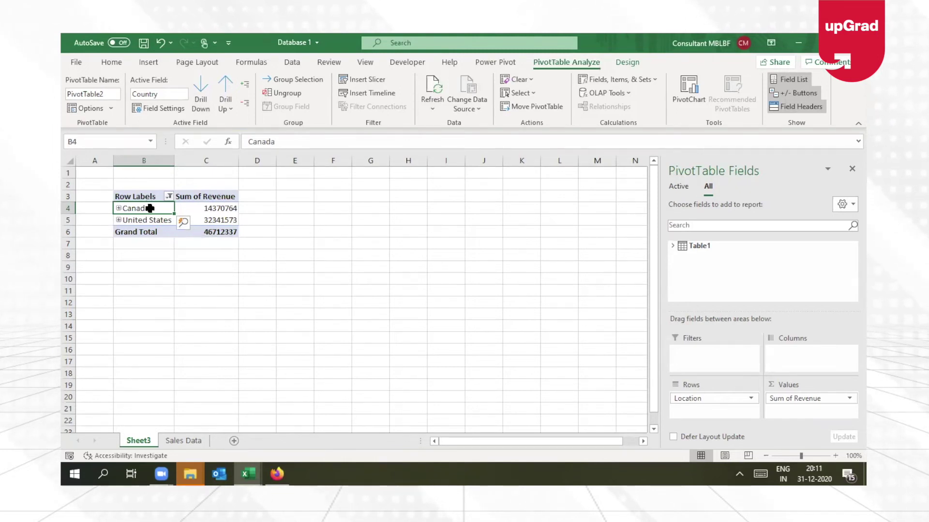
mouse_move(150, 209)
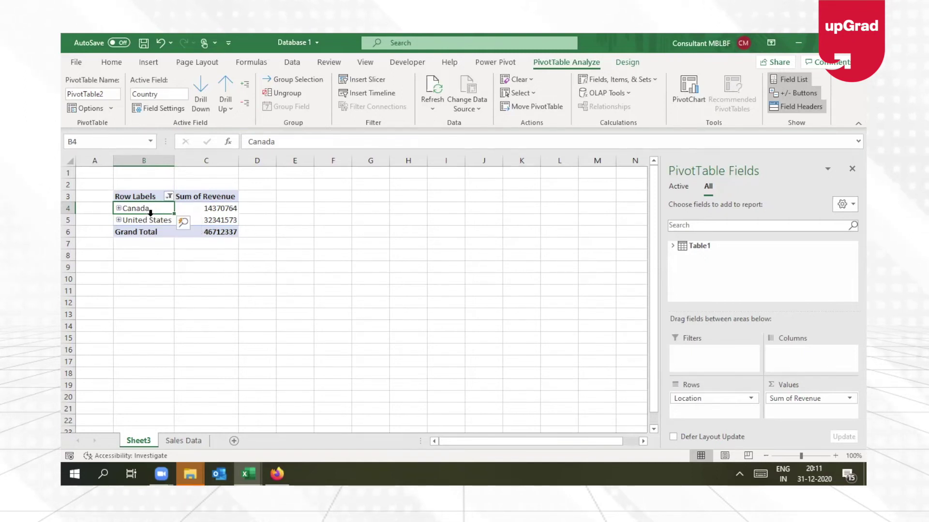
click(145, 218)
click(140, 209)
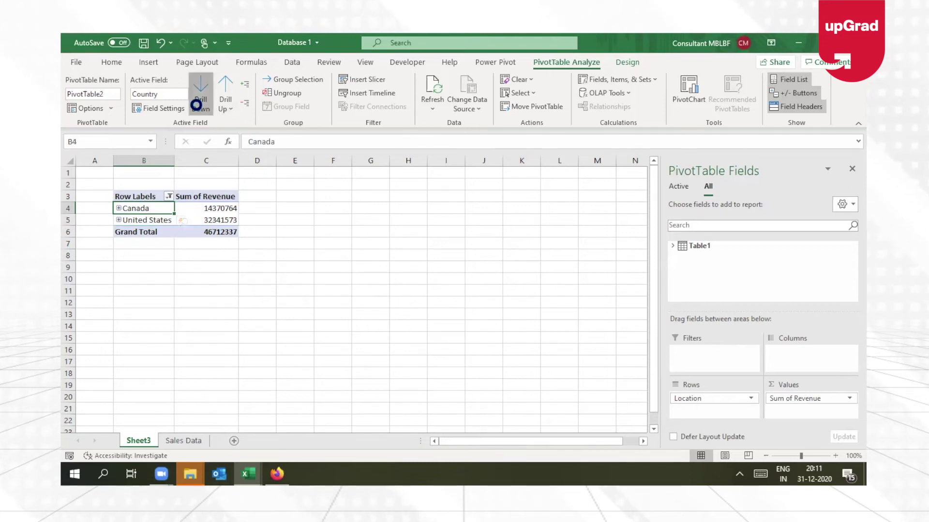
click(196, 105)
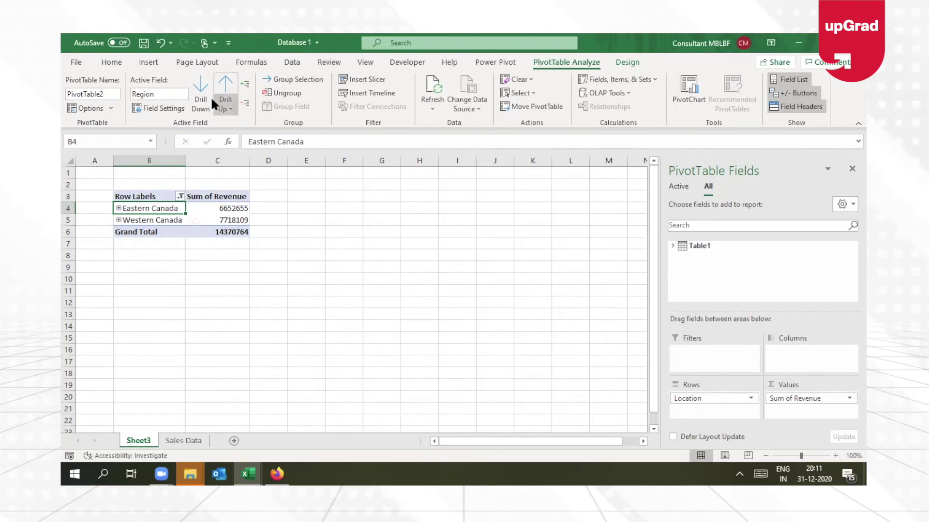
click(231, 102)
click(249, 140)
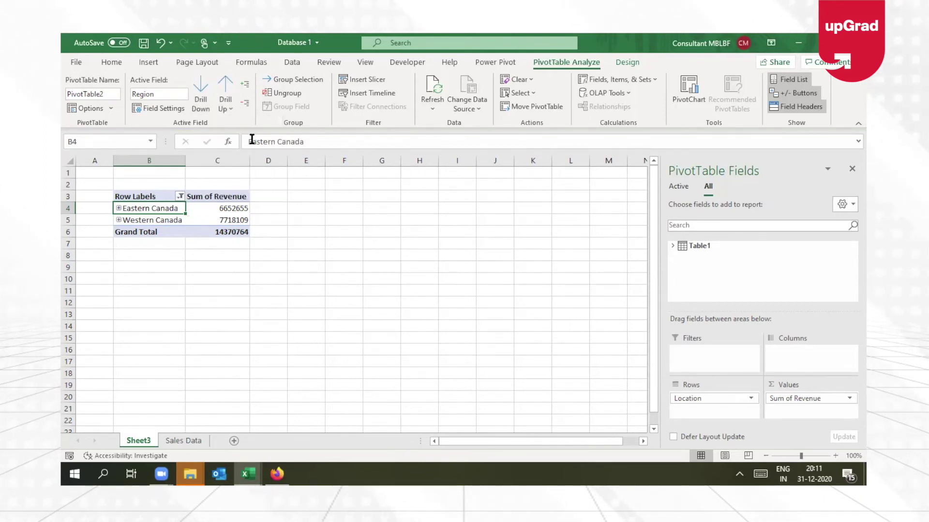
Drill down from United States to its regions, and drill back up through Country to the Continent level
click(139, 221)
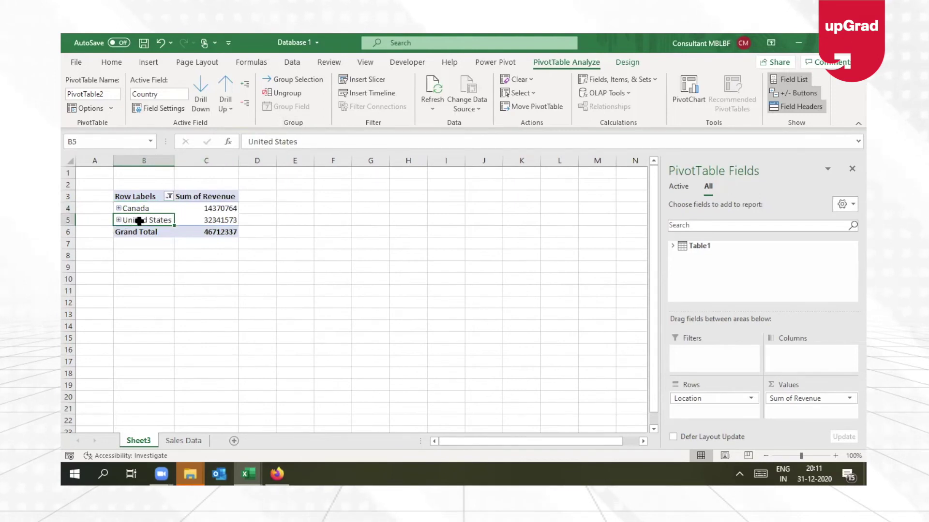
click(198, 101)
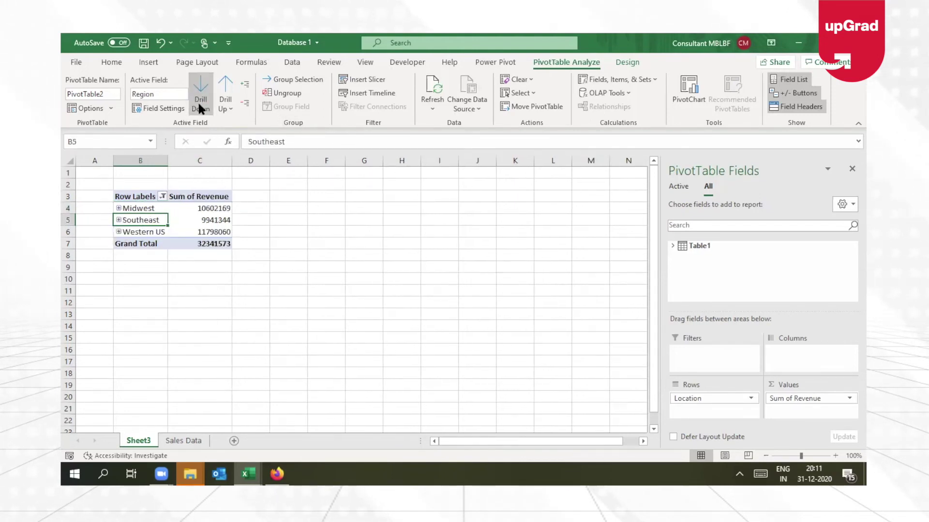
click(152, 208)
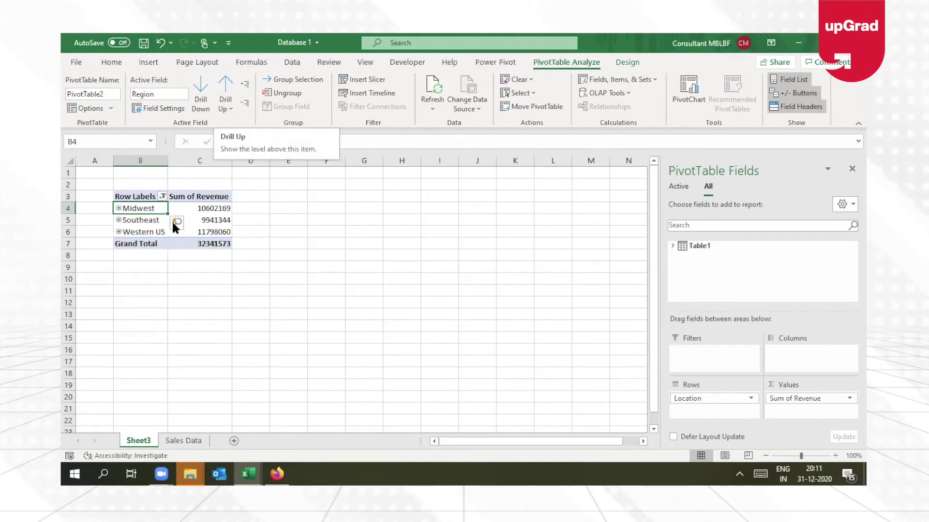
click(228, 103)
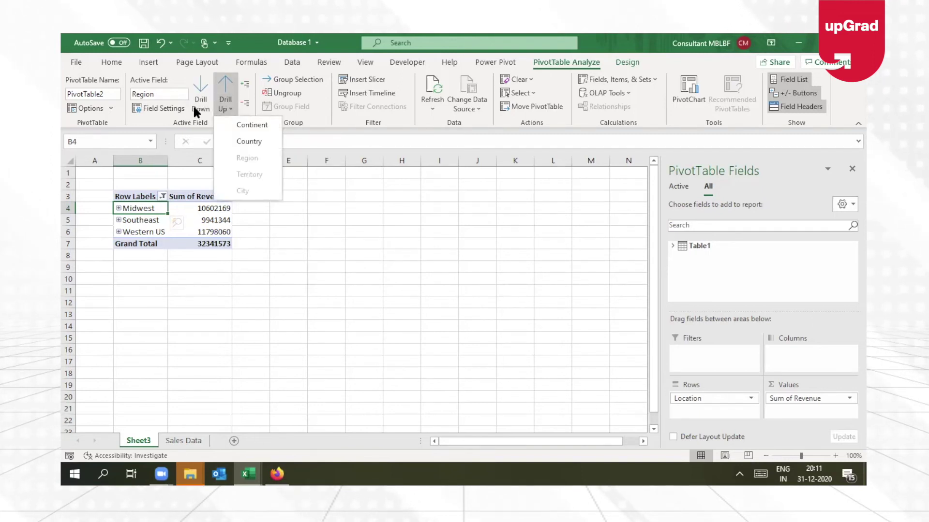
click(254, 136)
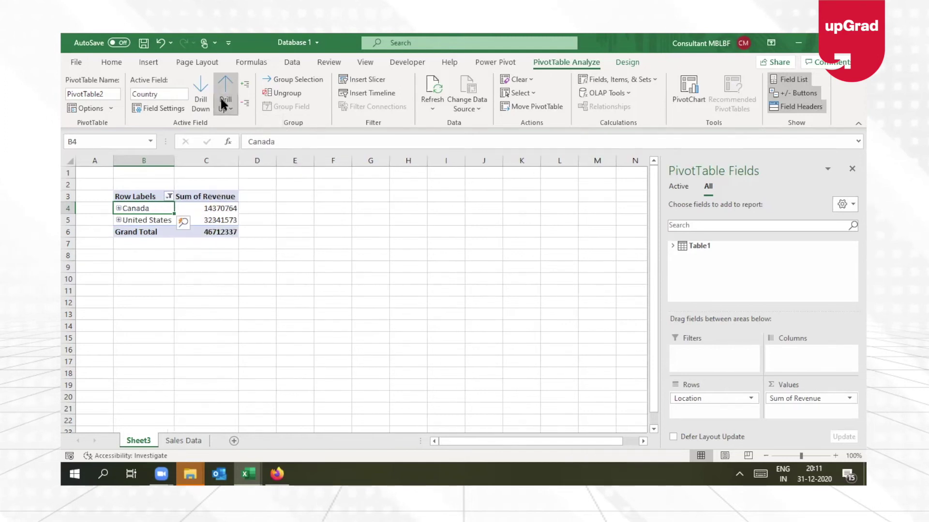
click(219, 99)
click(243, 126)
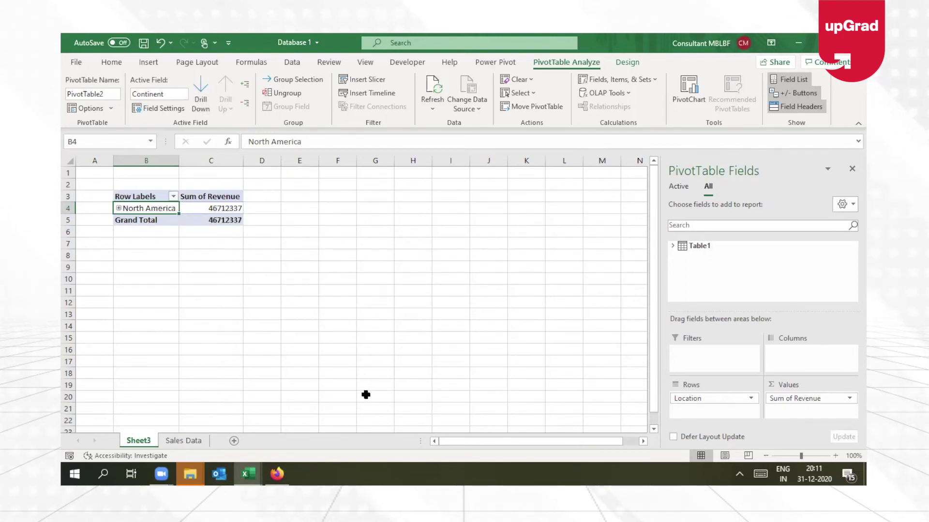
Drill down from North America through United States to Southeast's territories, and drill back up to the Region level
click(200, 102)
click(223, 111)
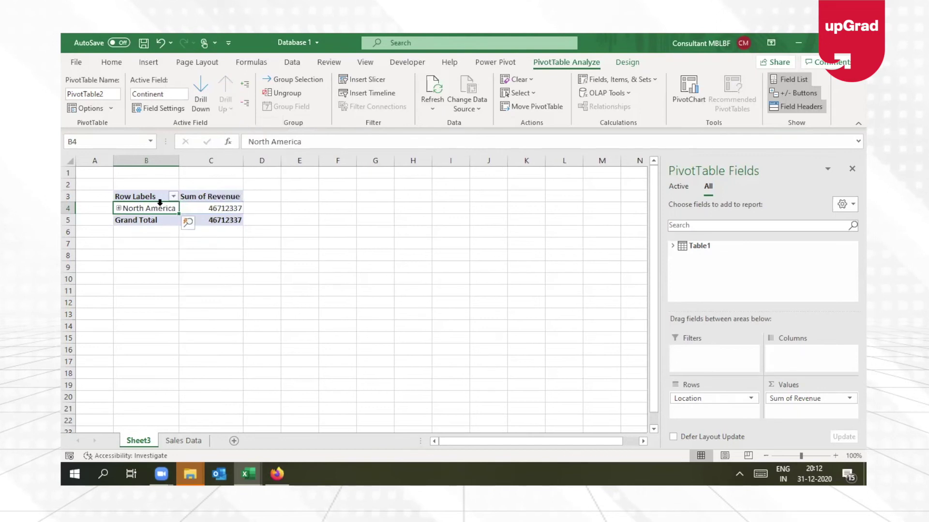
click(201, 102)
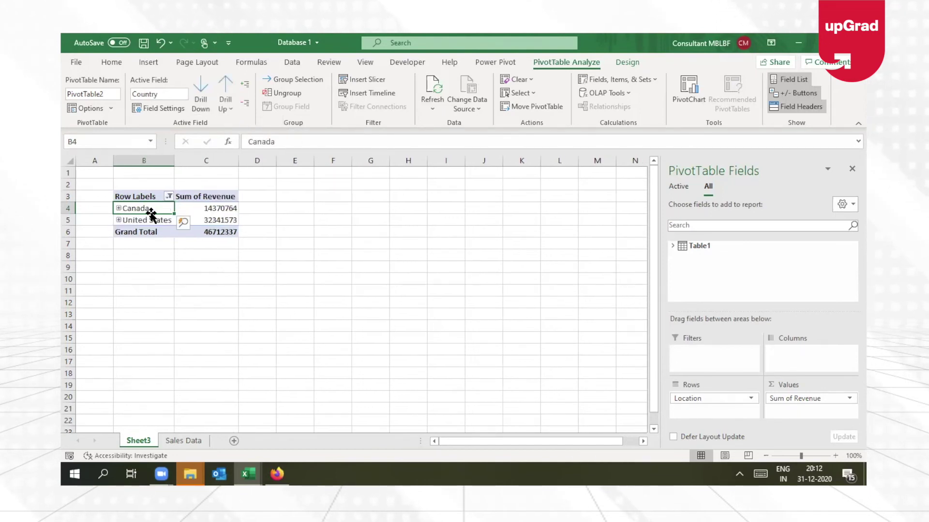
click(150, 220)
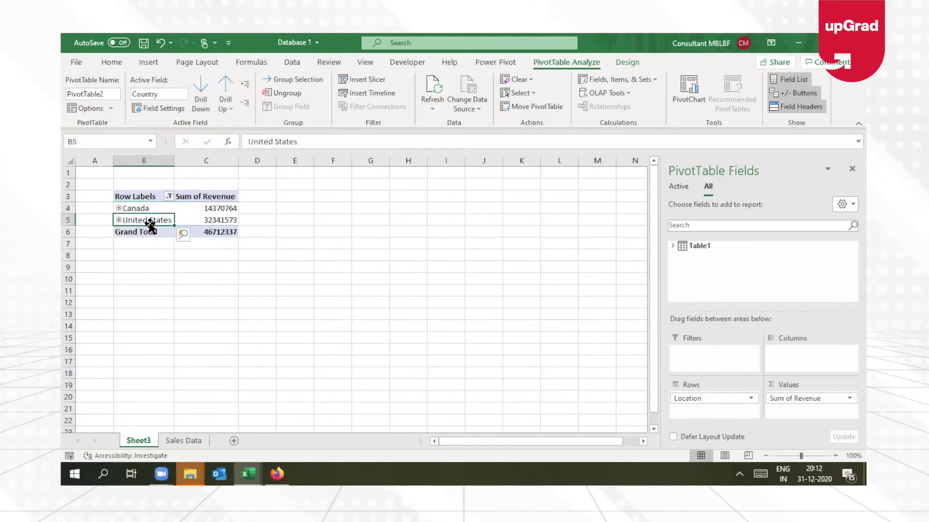
click(196, 101)
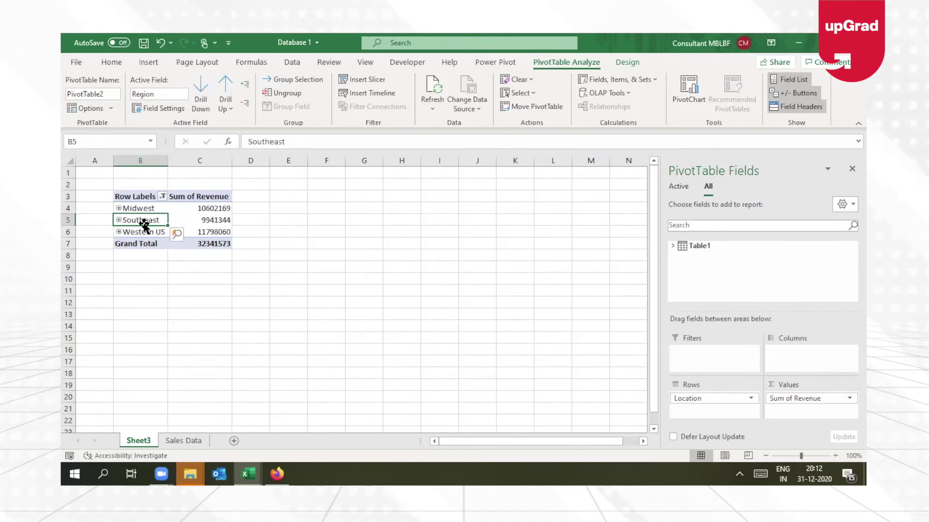
click(195, 97)
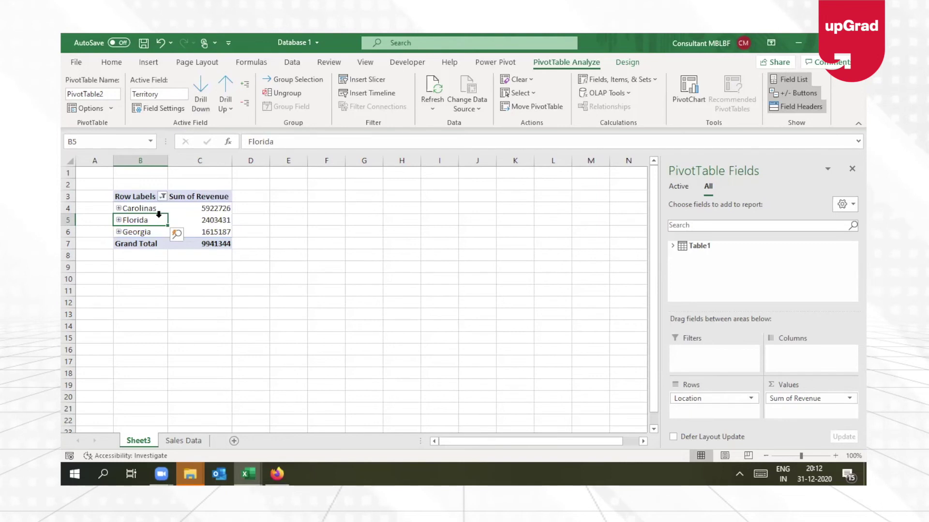
click(217, 100)
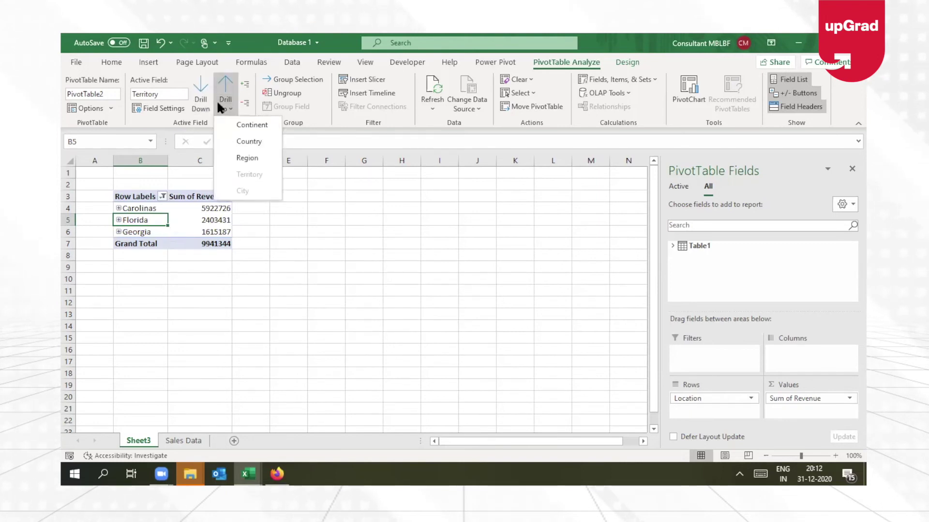
click(241, 157)
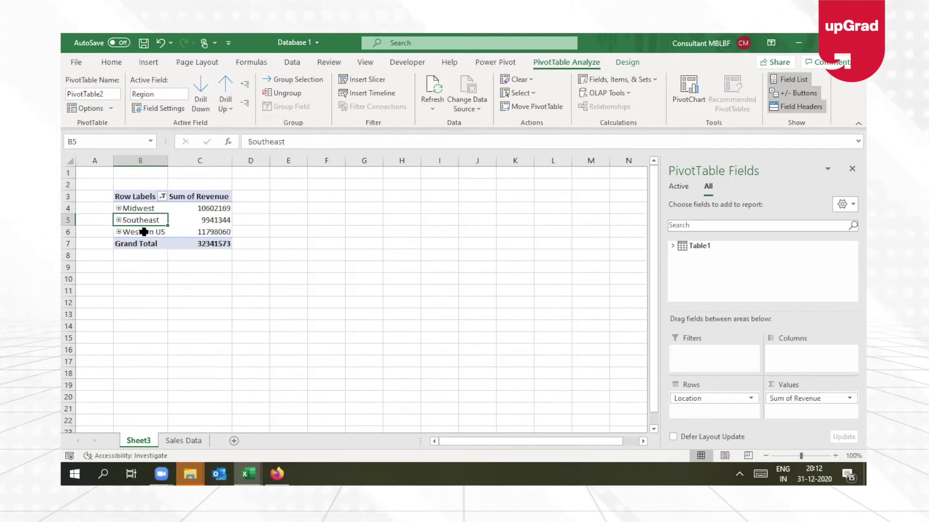
click(137, 208)
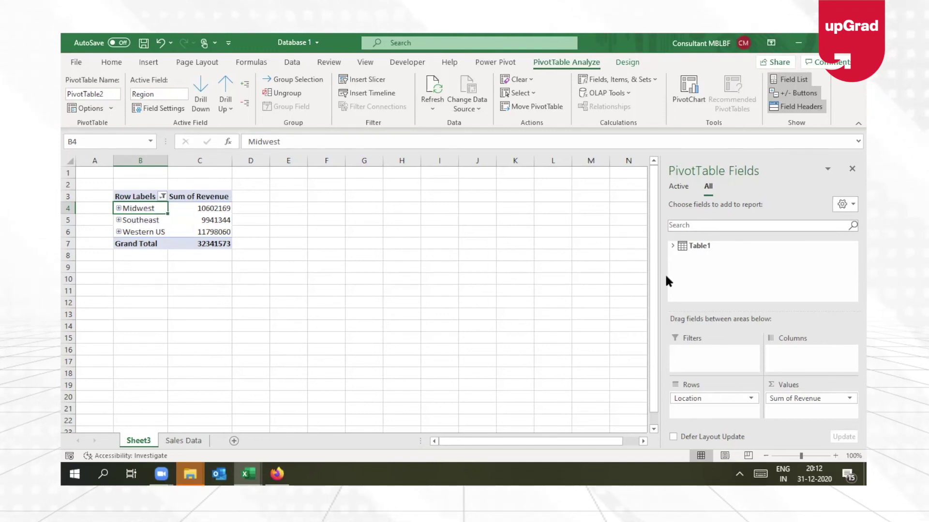
Expand Table1 and its More Fields group to review which fields sit outside the Location hierarchy
click(671, 246)
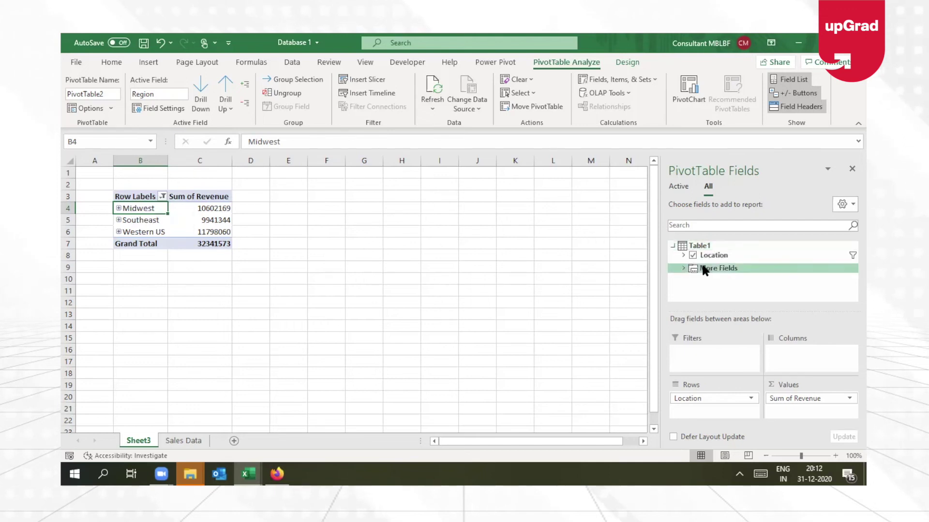
click(683, 268)
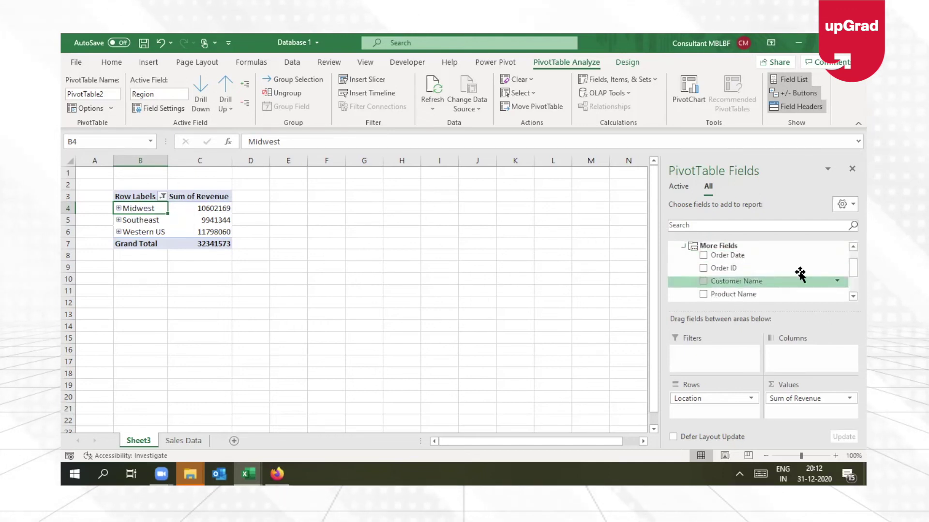
scroll(853, 267, down, 2)
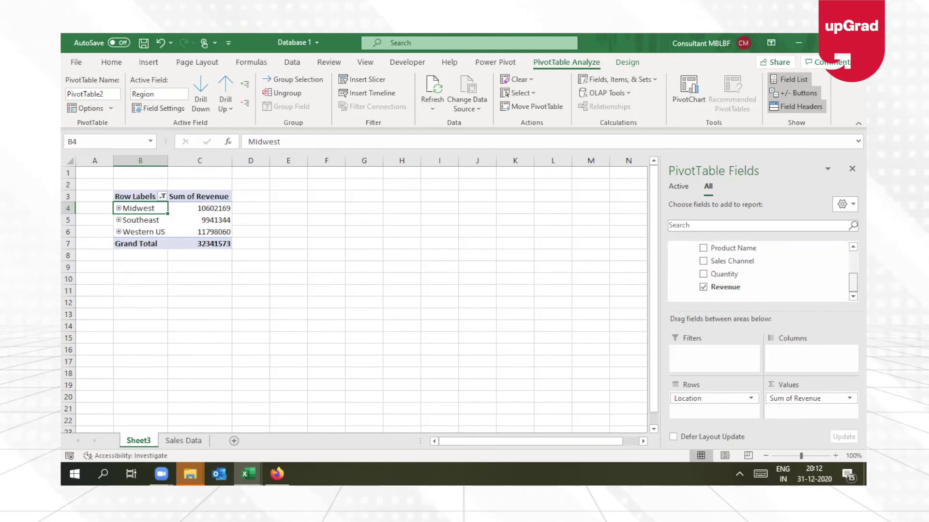
scroll(696, 285, up, 3)
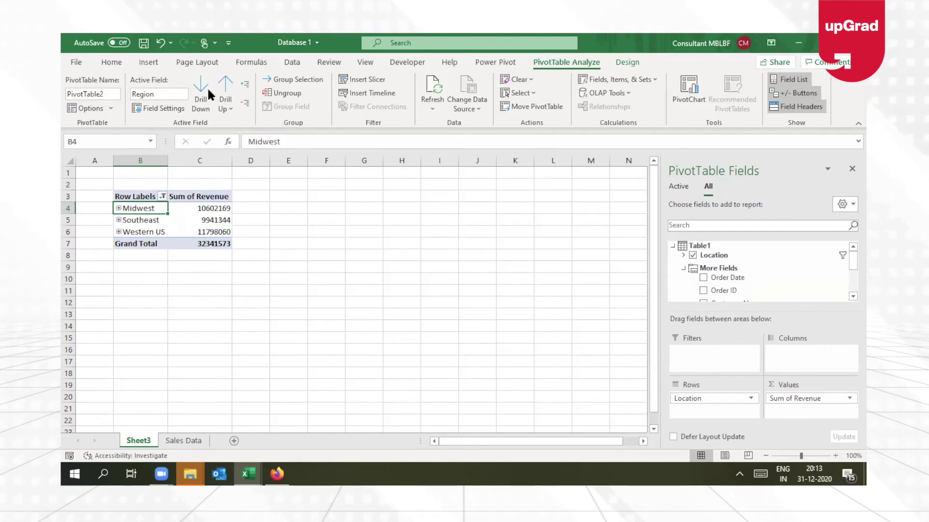
Drill up to the Continent level and review the Continent field's subtotal, filter, layout and print settings without applying changes
click(227, 96)
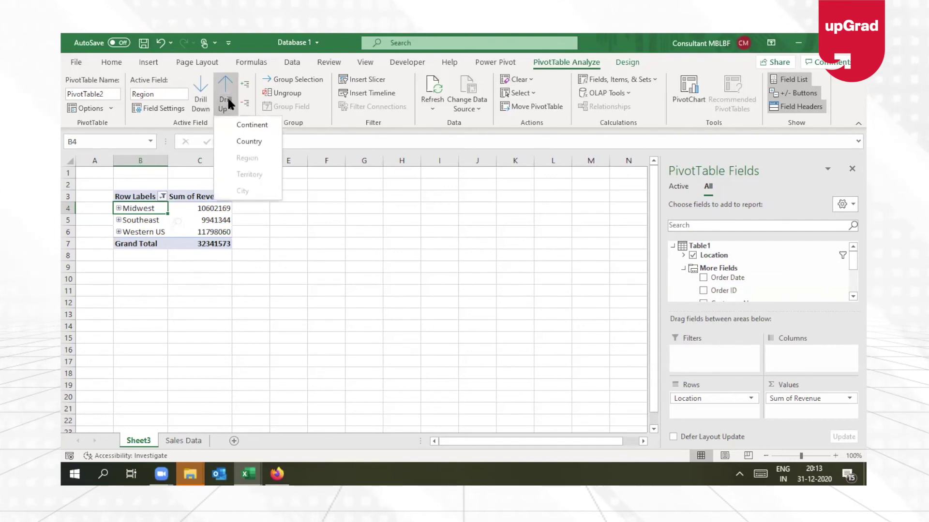
click(242, 119)
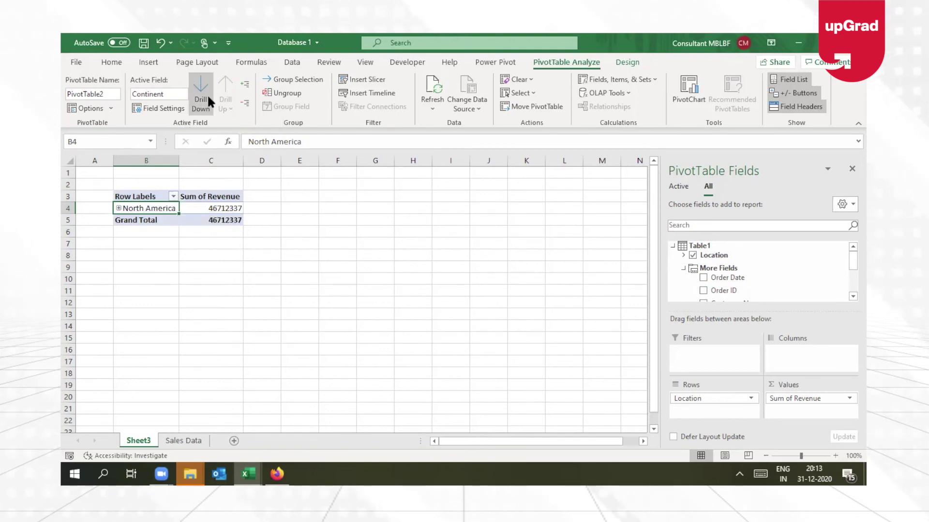
click(167, 109)
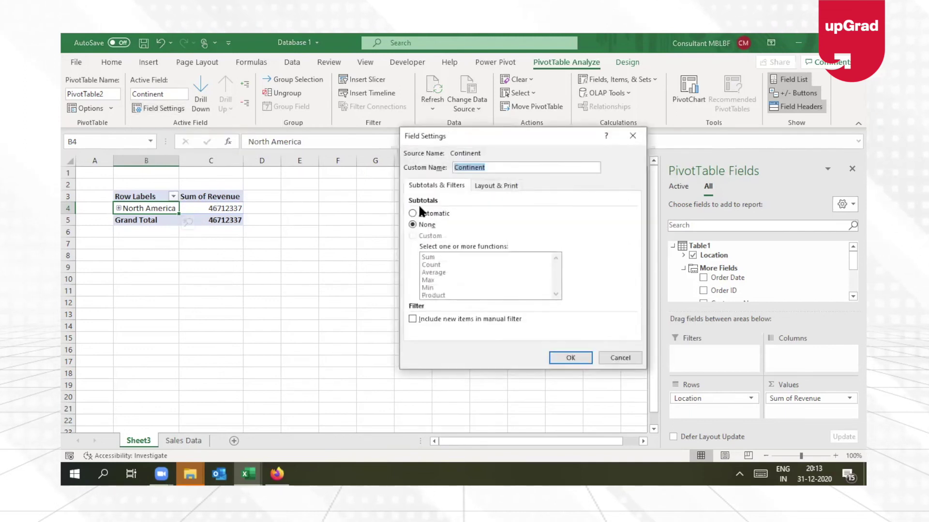
click(483, 187)
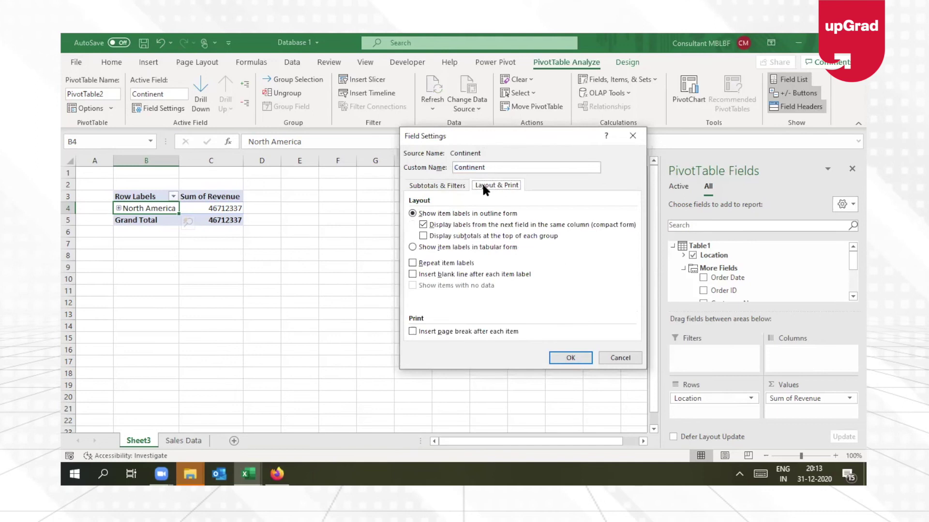
click(418, 186)
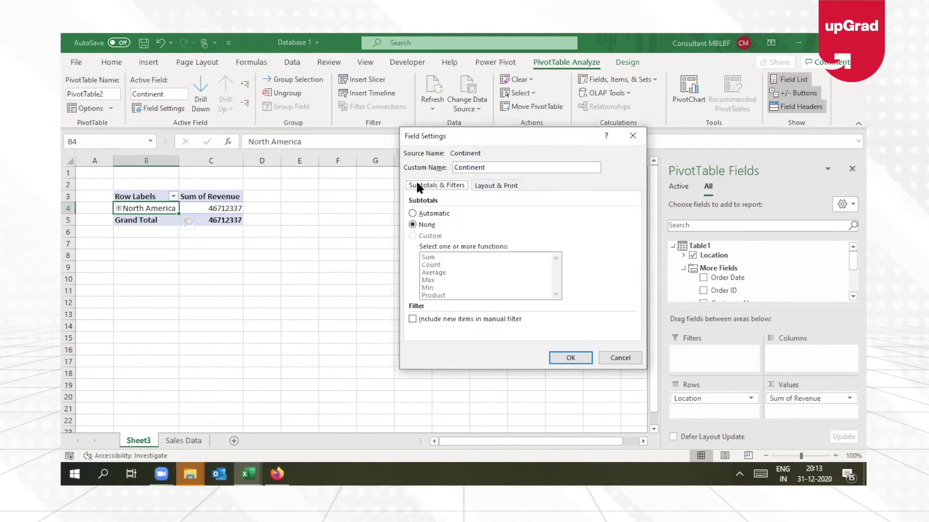
click(628, 357)
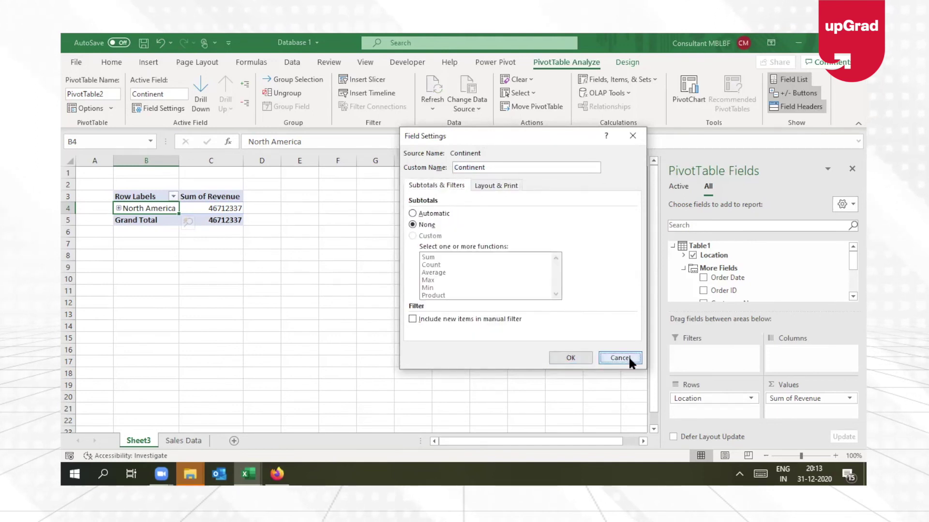
click(236, 211)
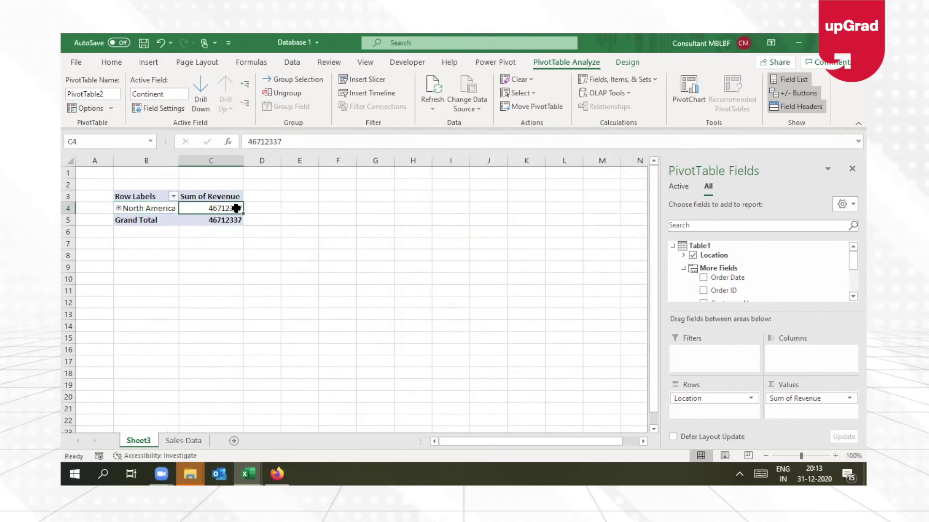
Drill down from North America to show revenue for its countries
click(154, 208)
click(201, 94)
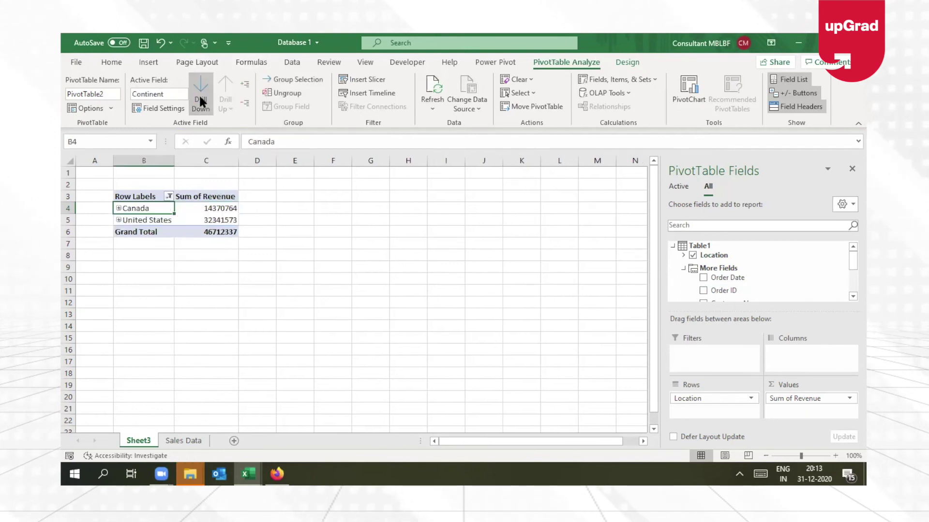
click(225, 210)
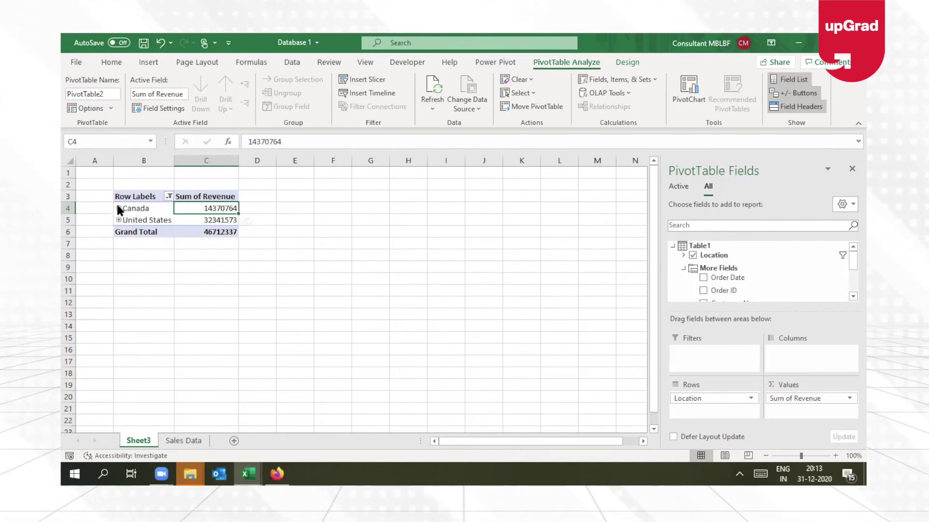
Try drilling down with Canada and United States selected together, and drill back up to the Country level
click(146, 208)
drag(149, 207, 145, 220)
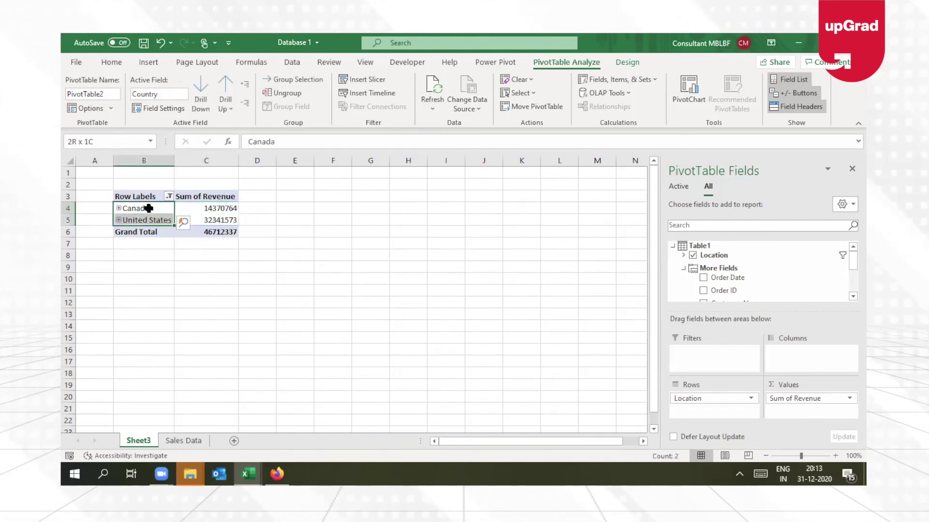
click(198, 102)
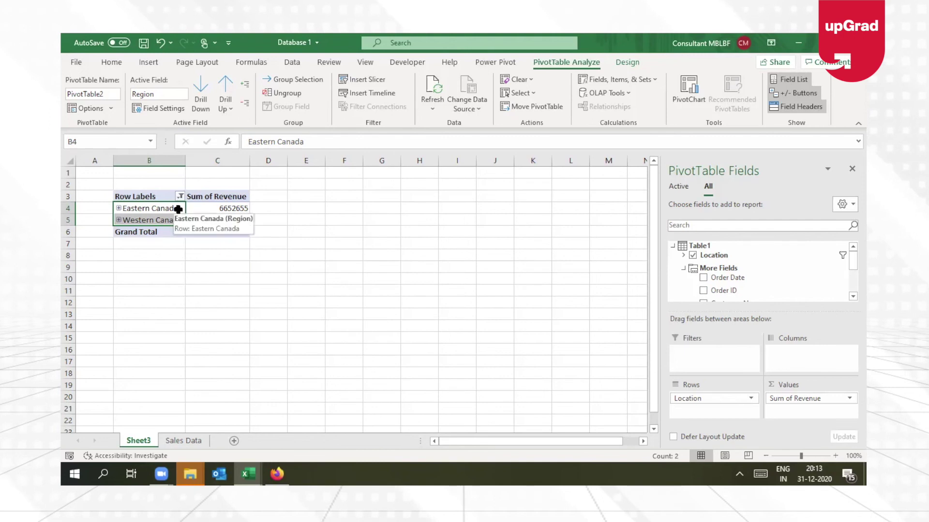
click(223, 109)
click(246, 127)
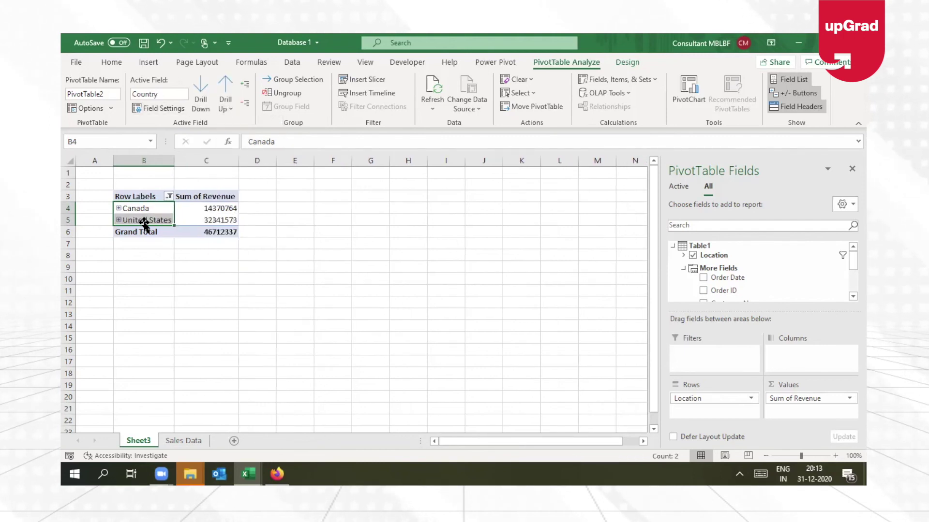
Expand Canada and United States in the PivotTable to show revenue by region, and try grouping the United States item
click(145, 220)
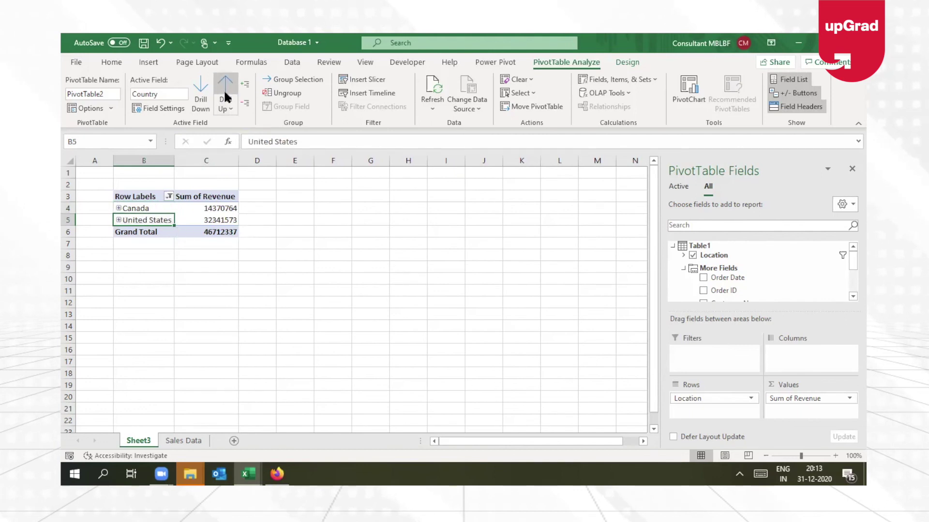
click(118, 207)
click(118, 242)
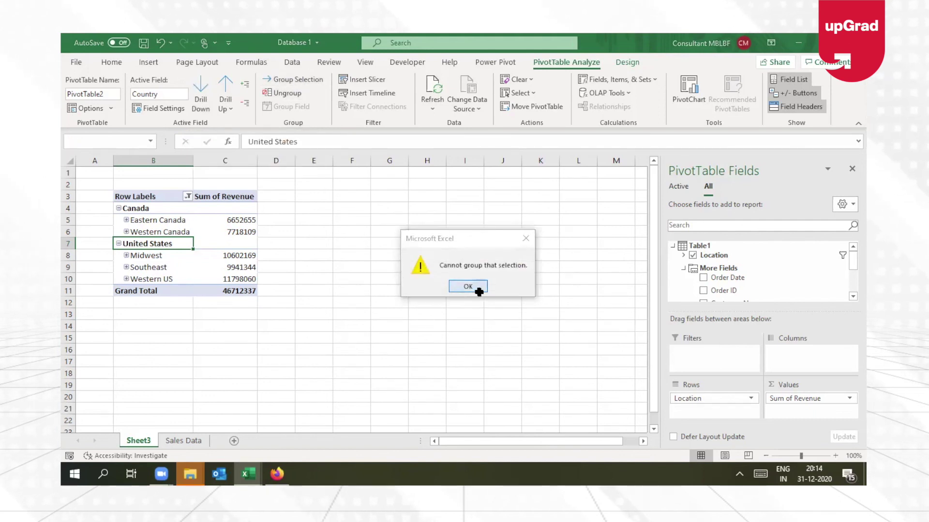
click(477, 291)
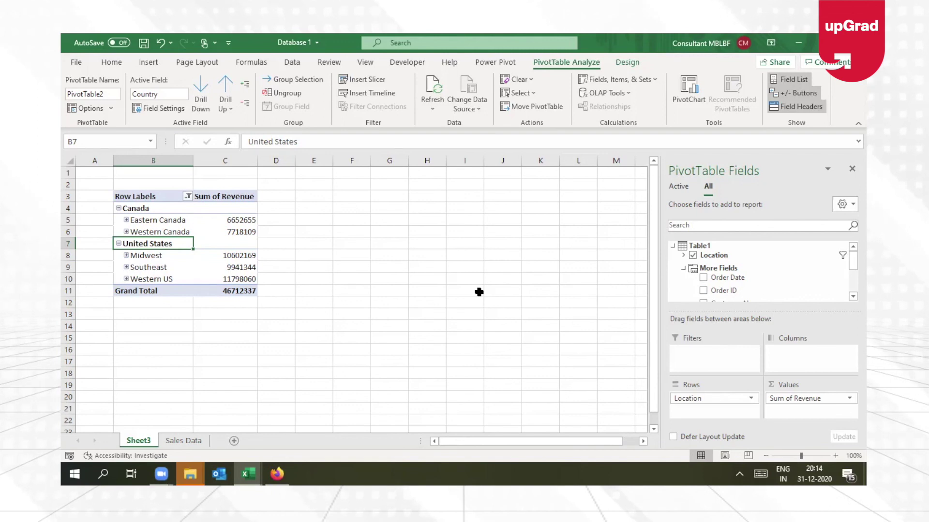
Examine the order of the geographic column headers from Continent to City in the Sales Data sheet, and return to the PivotTable sheet
click(486, 57)
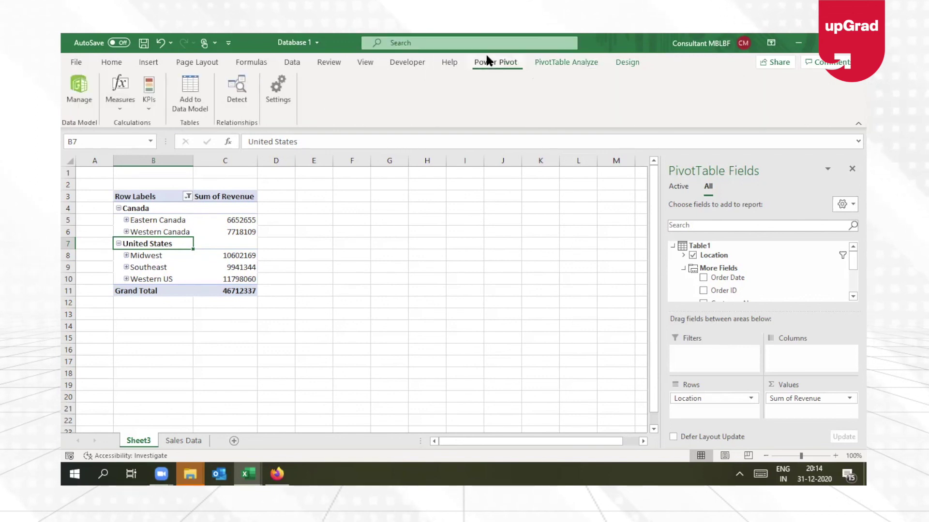
mouse_move(224, 259)
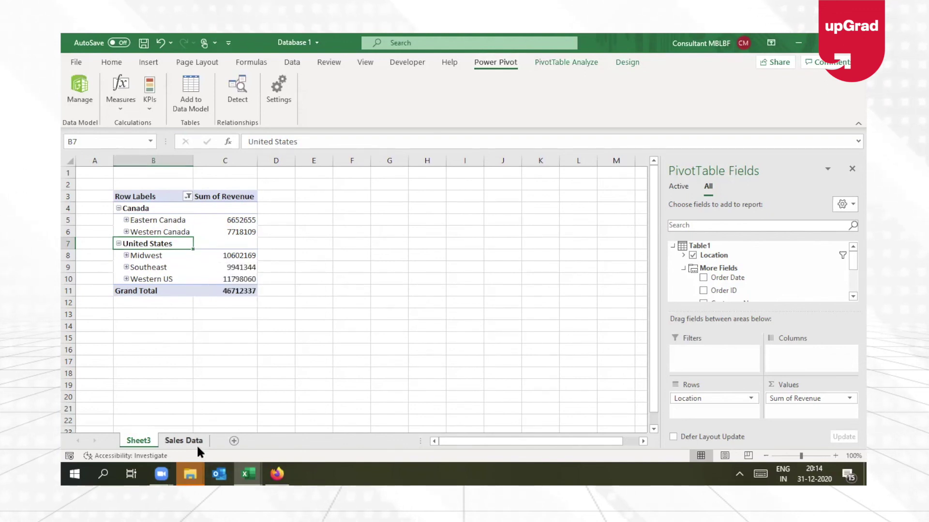
key(ctrl+Page_Down)
key(Right)
key(Right)
key(Right)
key(Right)
key(Right)
key(Left)
key(Left)
key(Left)
key(Left)
key(Left)
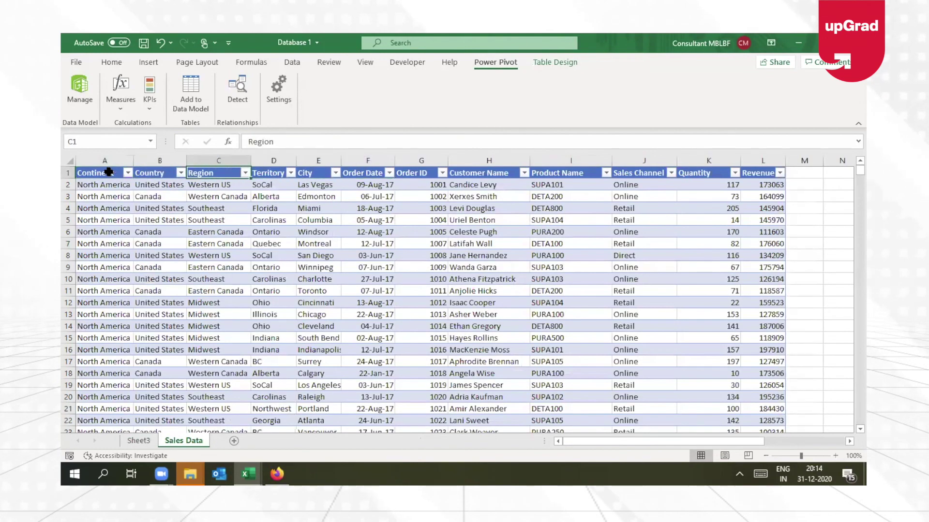
key(Right)
key(Right)
key(Right)
key(Right)
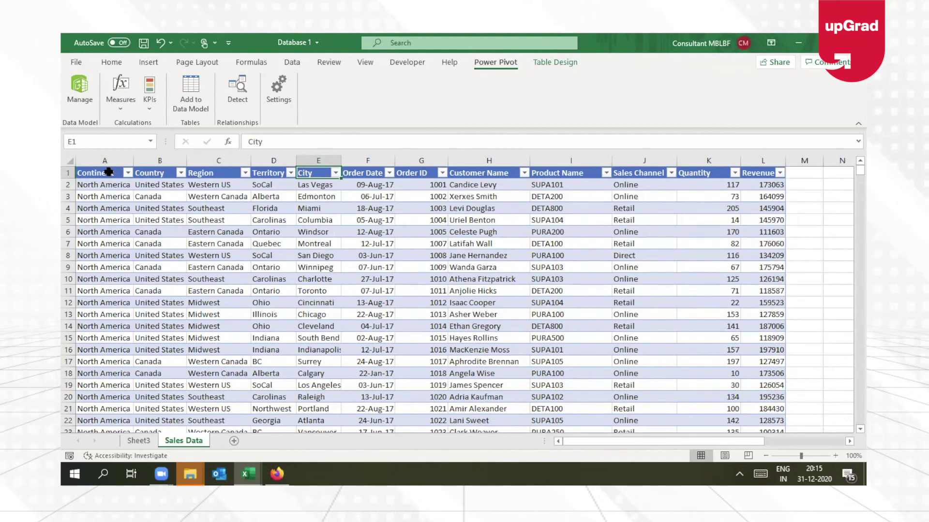
click(141, 441)
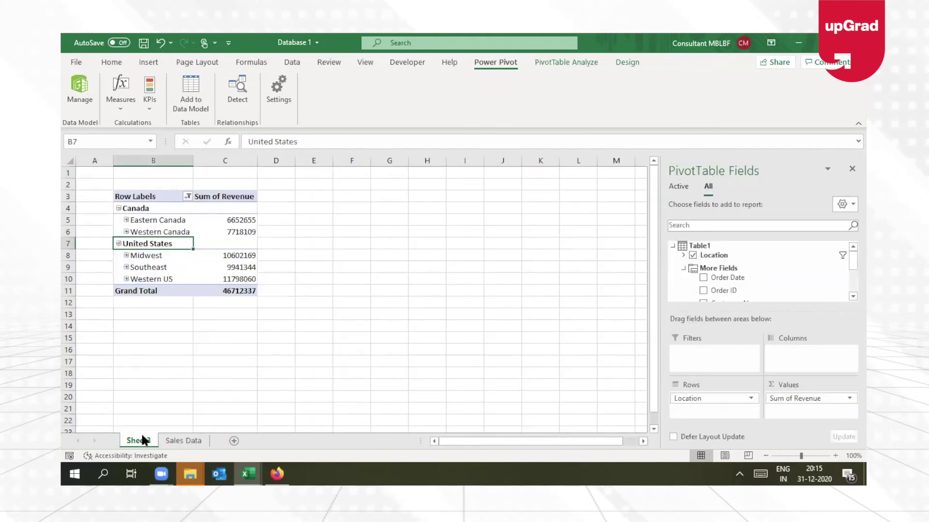